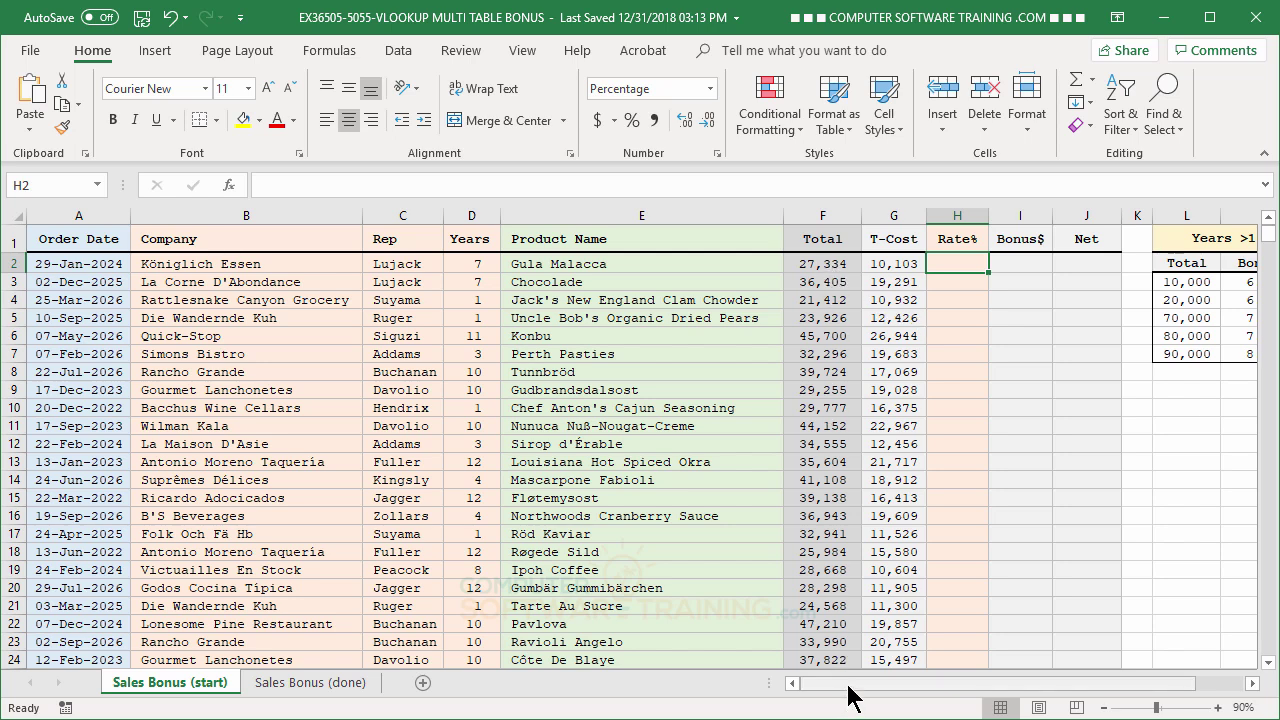
drag(848, 697, 906, 697)
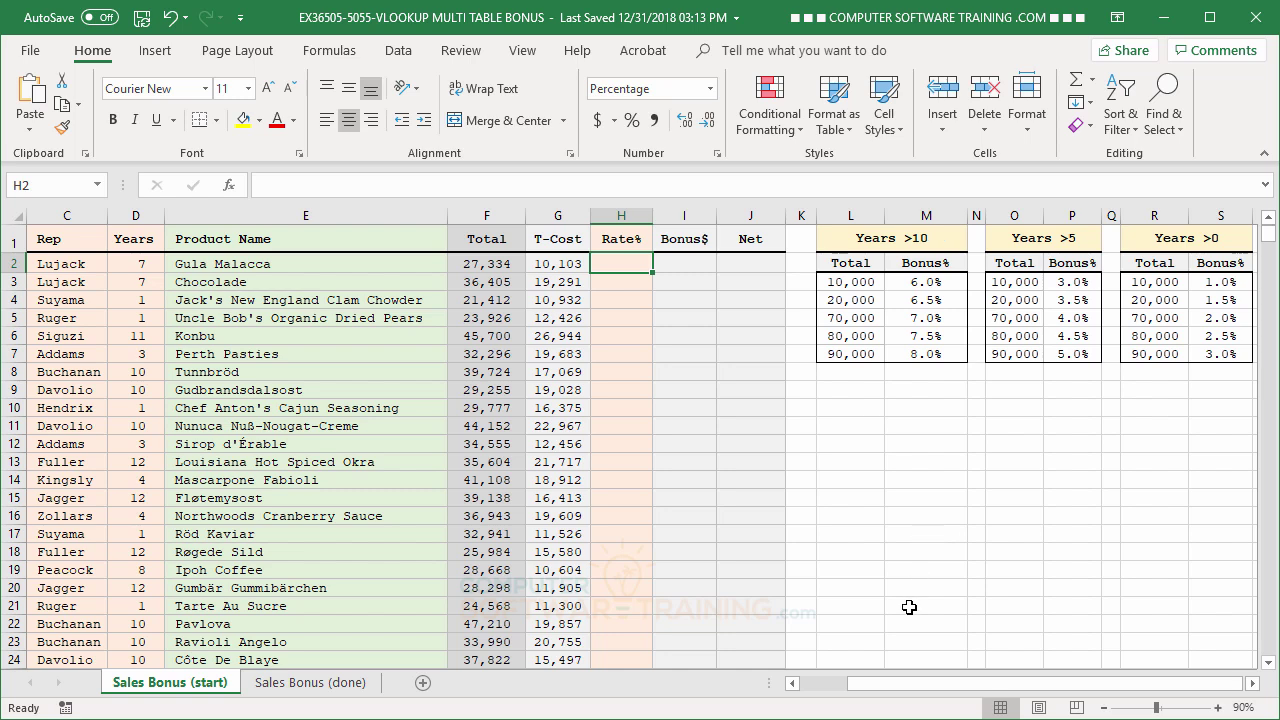
drag(914, 691, 843, 690)
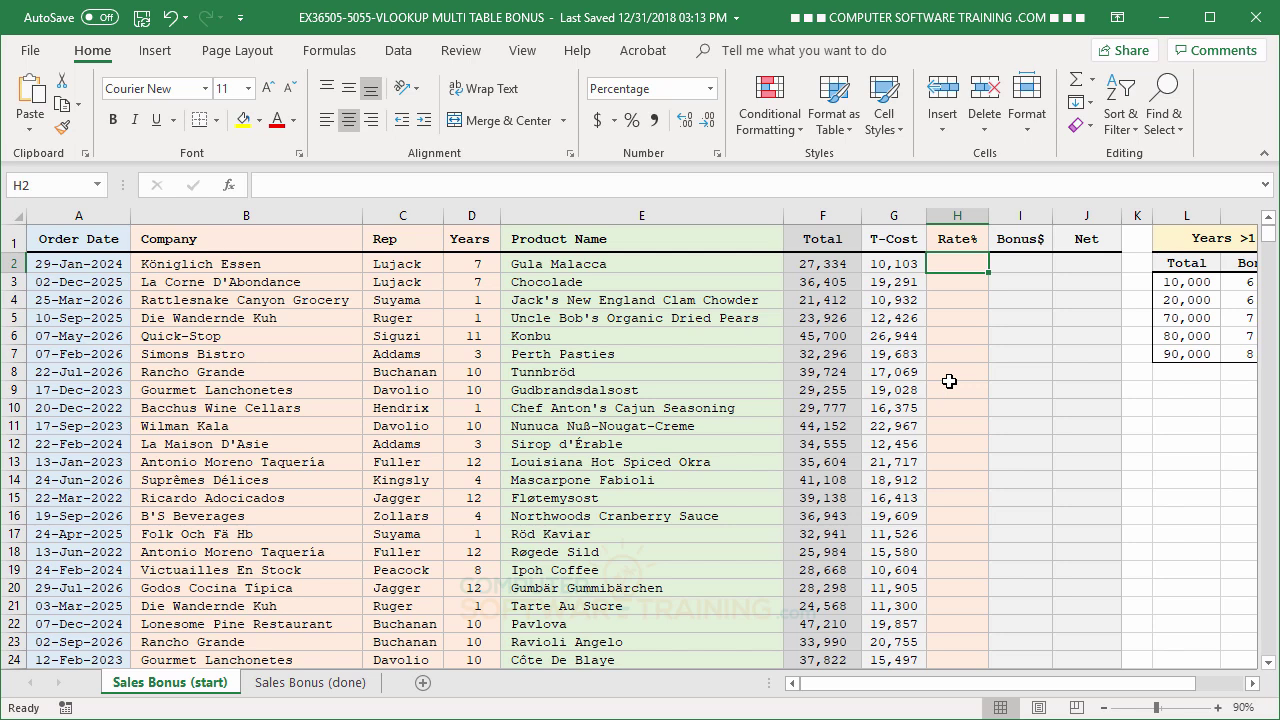
Start a VLOOKUP formula in Rate% cell H2 with the order total in F2 as the lookup value.
text(=v)
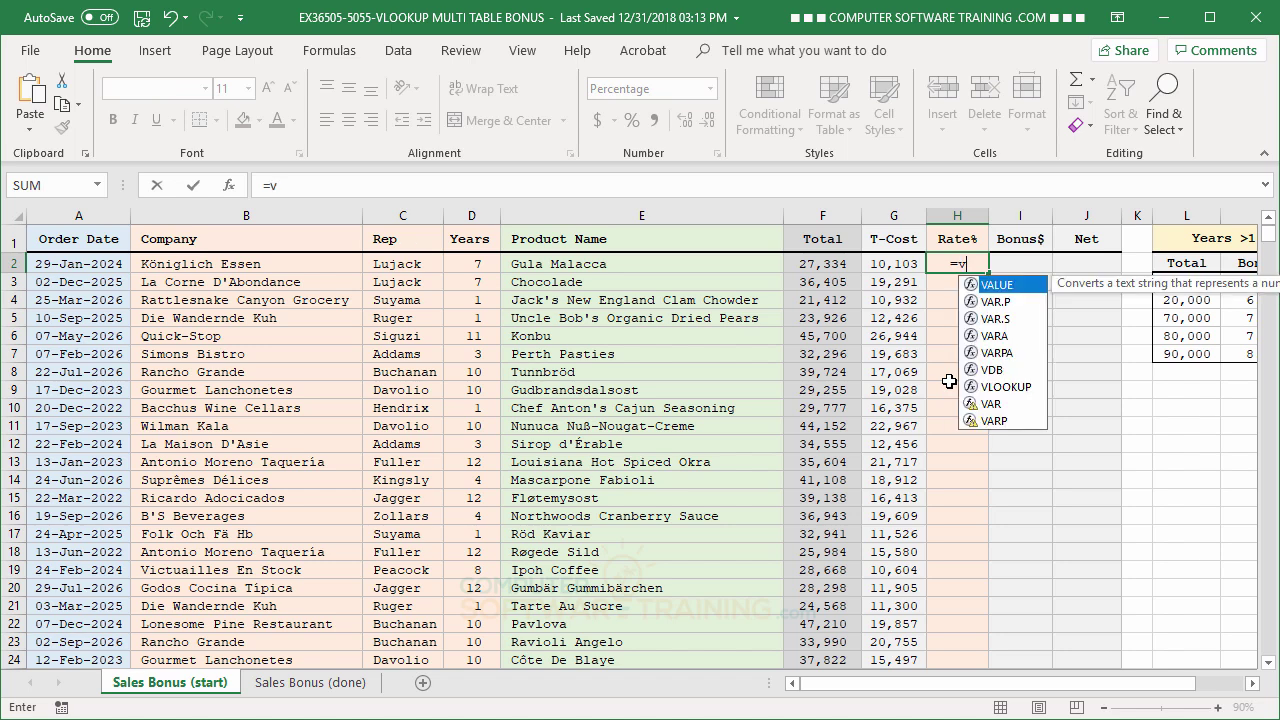
text(l)
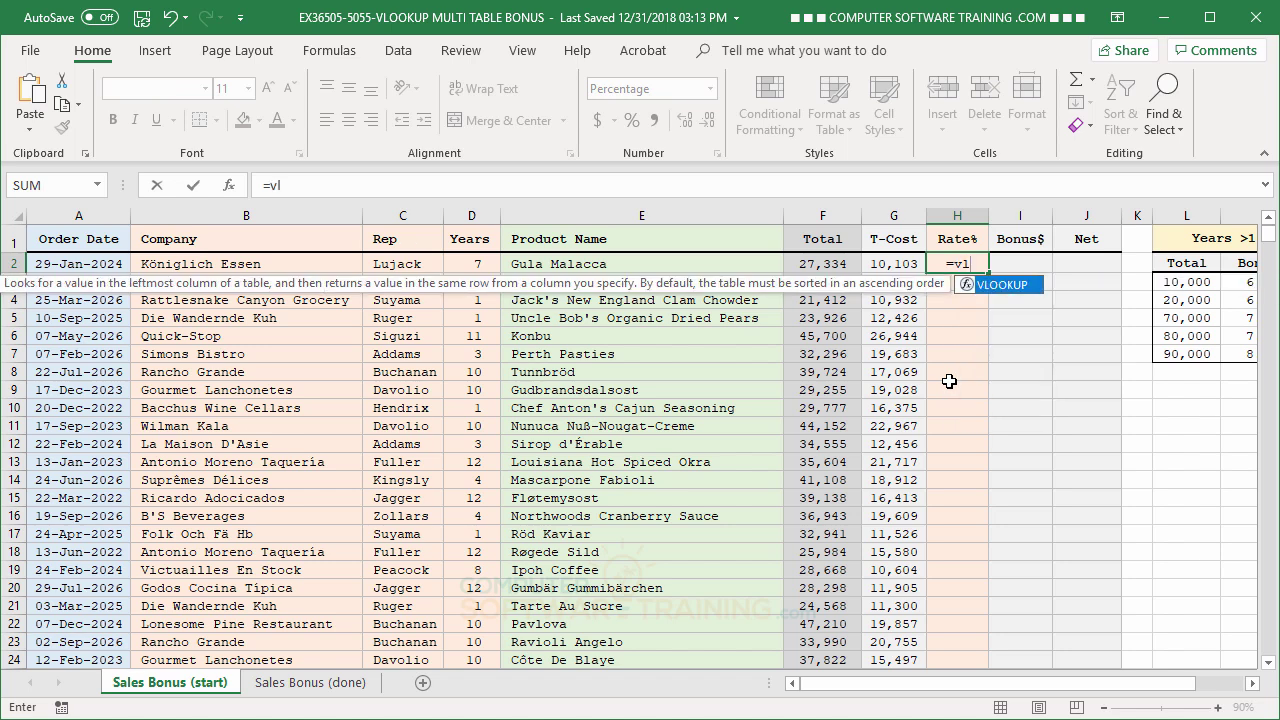
double_click(975, 284)
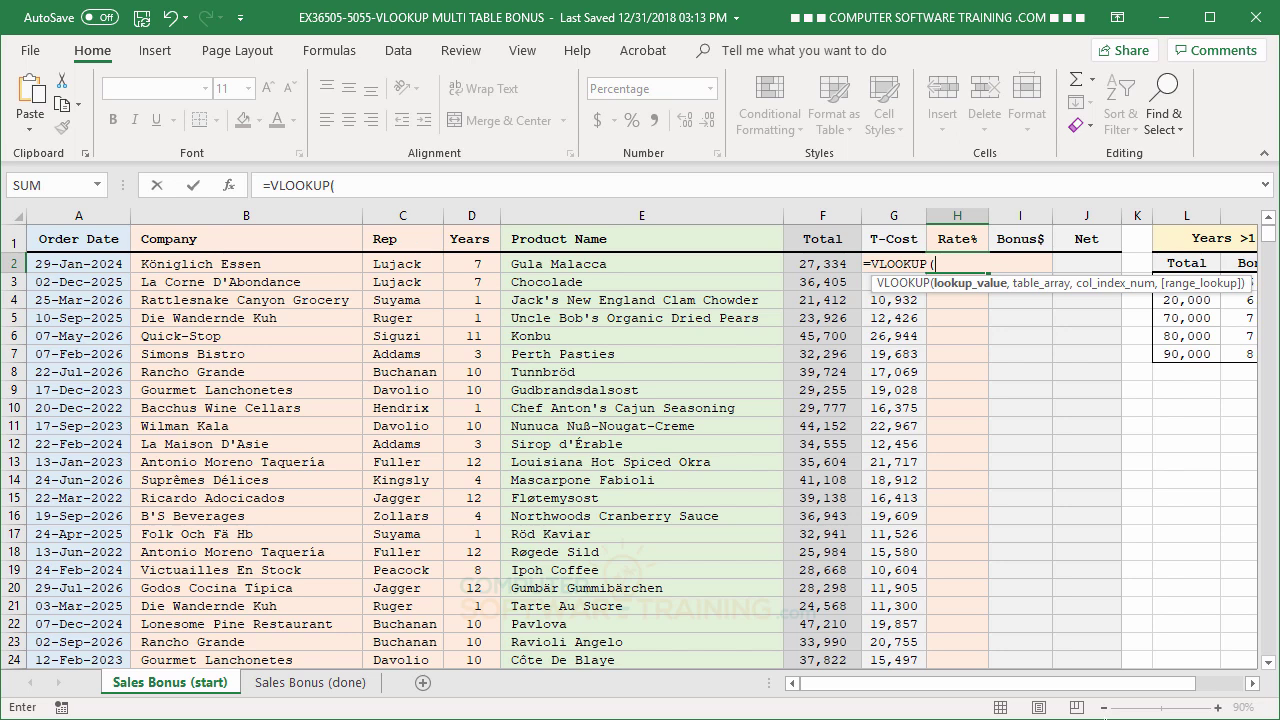
click(820, 265)
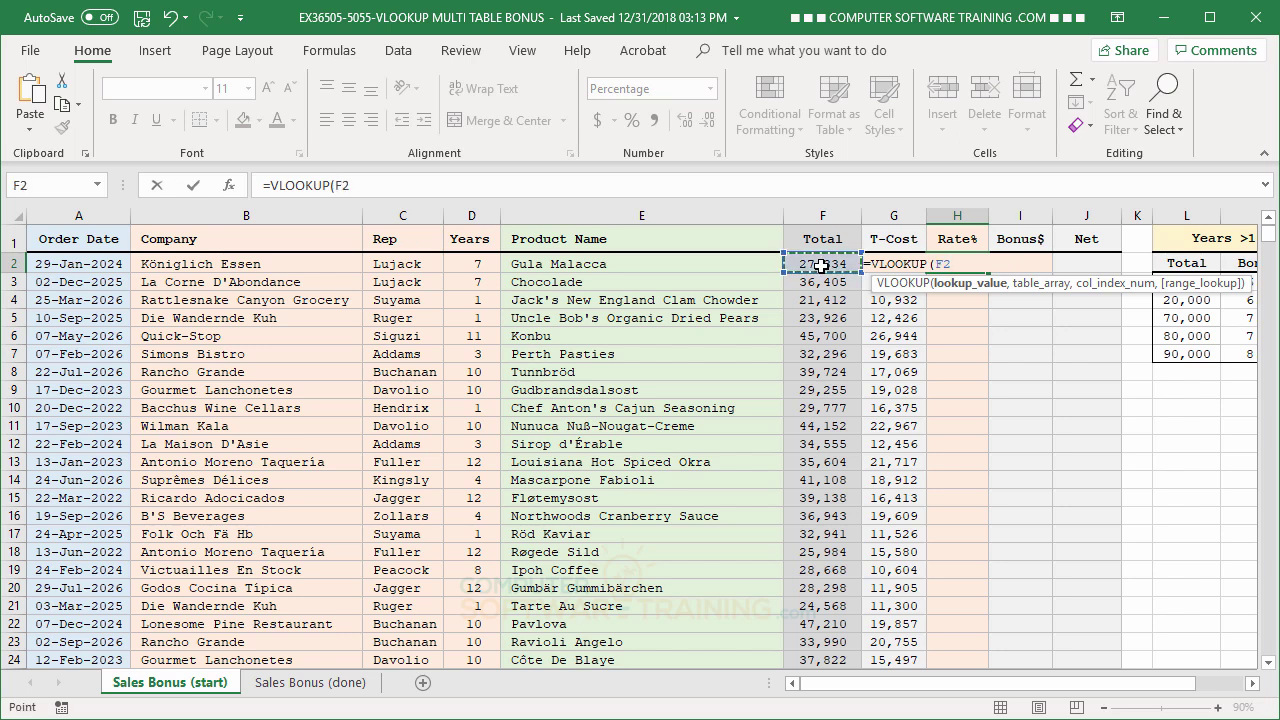
text(,)
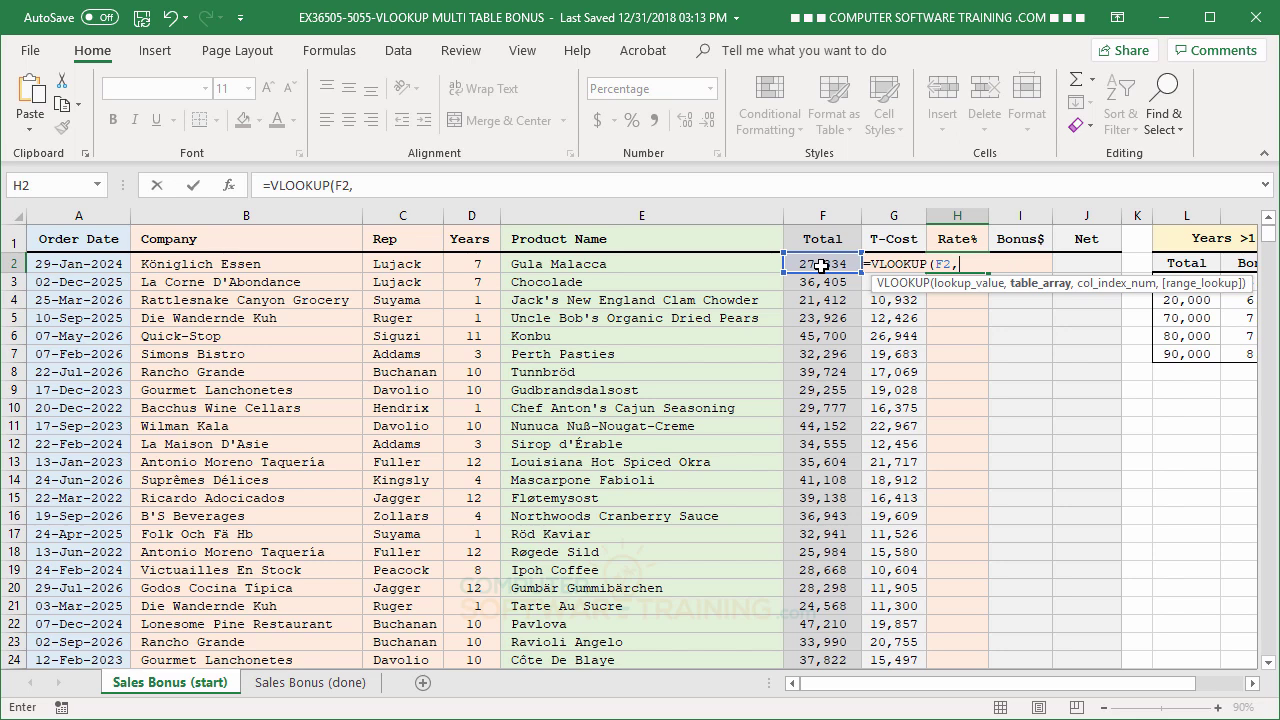
For the table array, add an IF that tests D2>10 and returns columns L:M when true.
text(i)
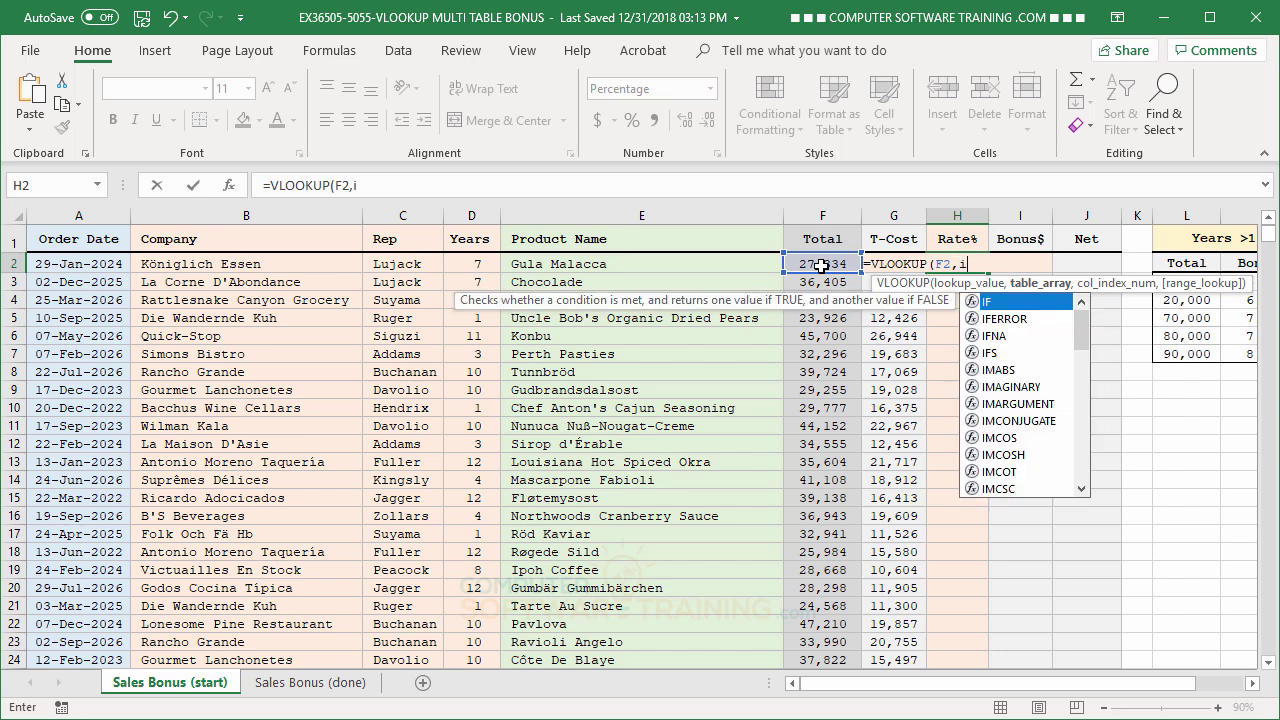
double_click(983, 302)
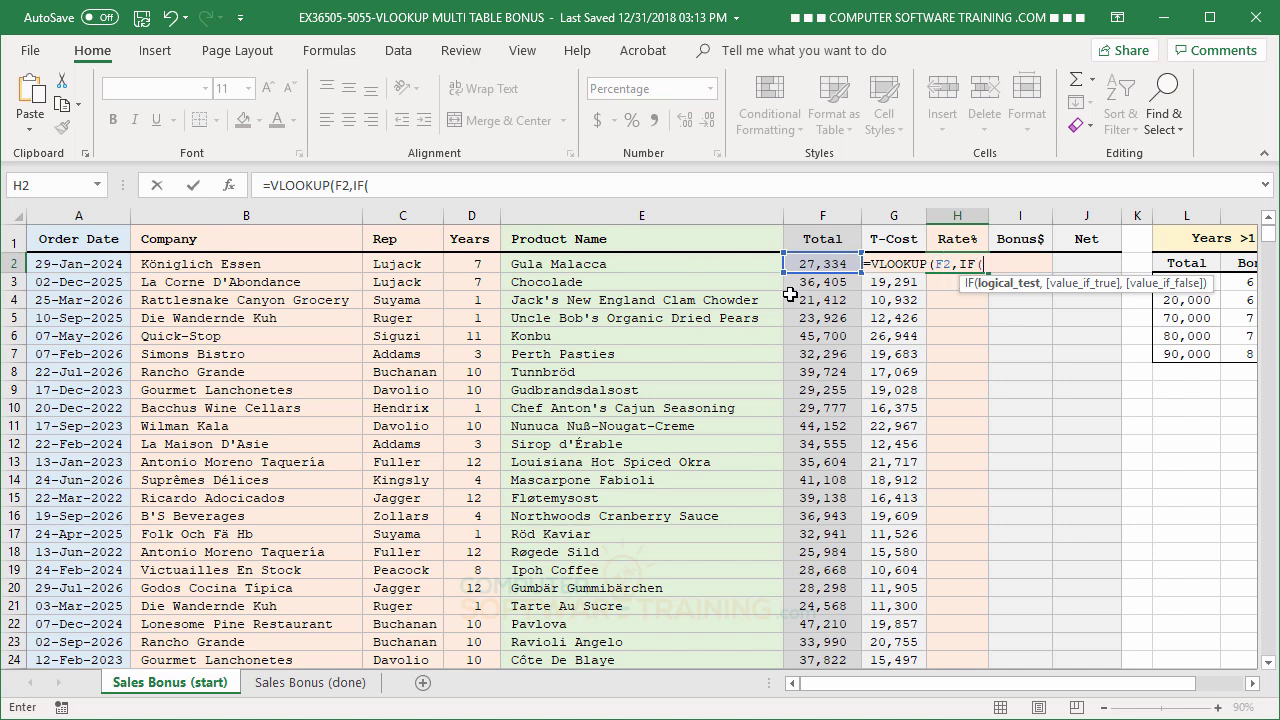
click(468, 266)
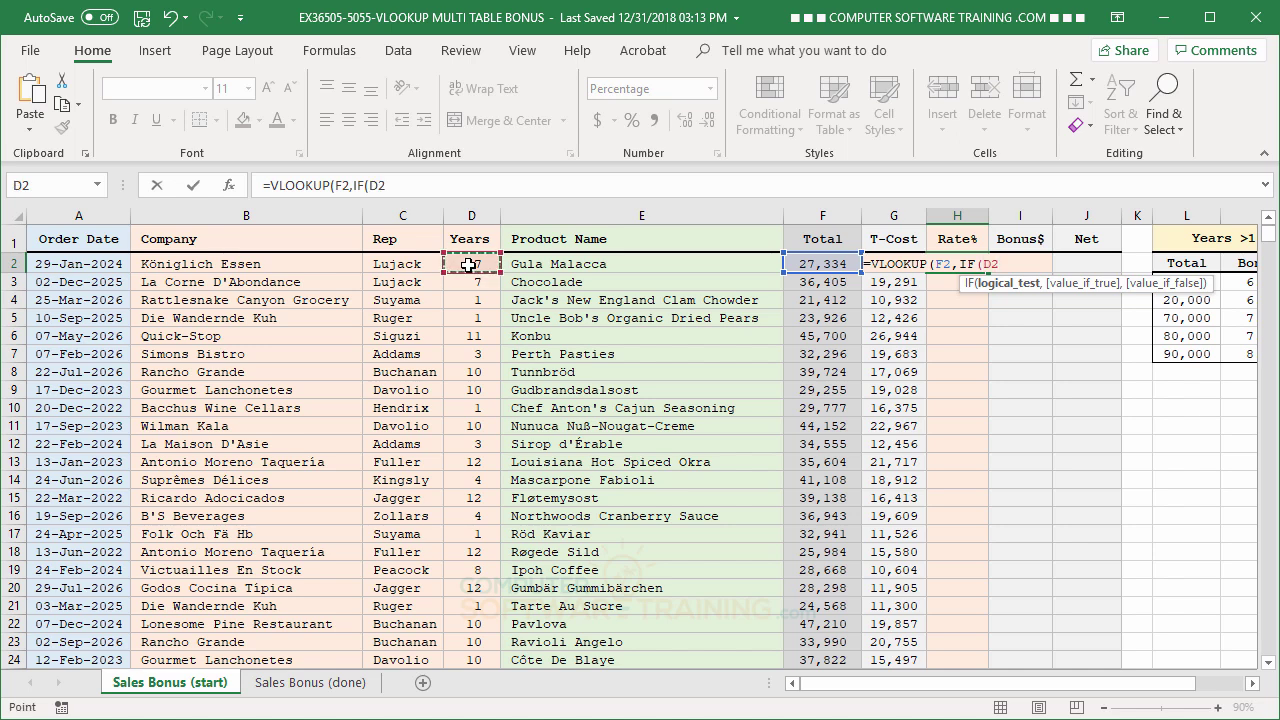
text(>10)
text(,)
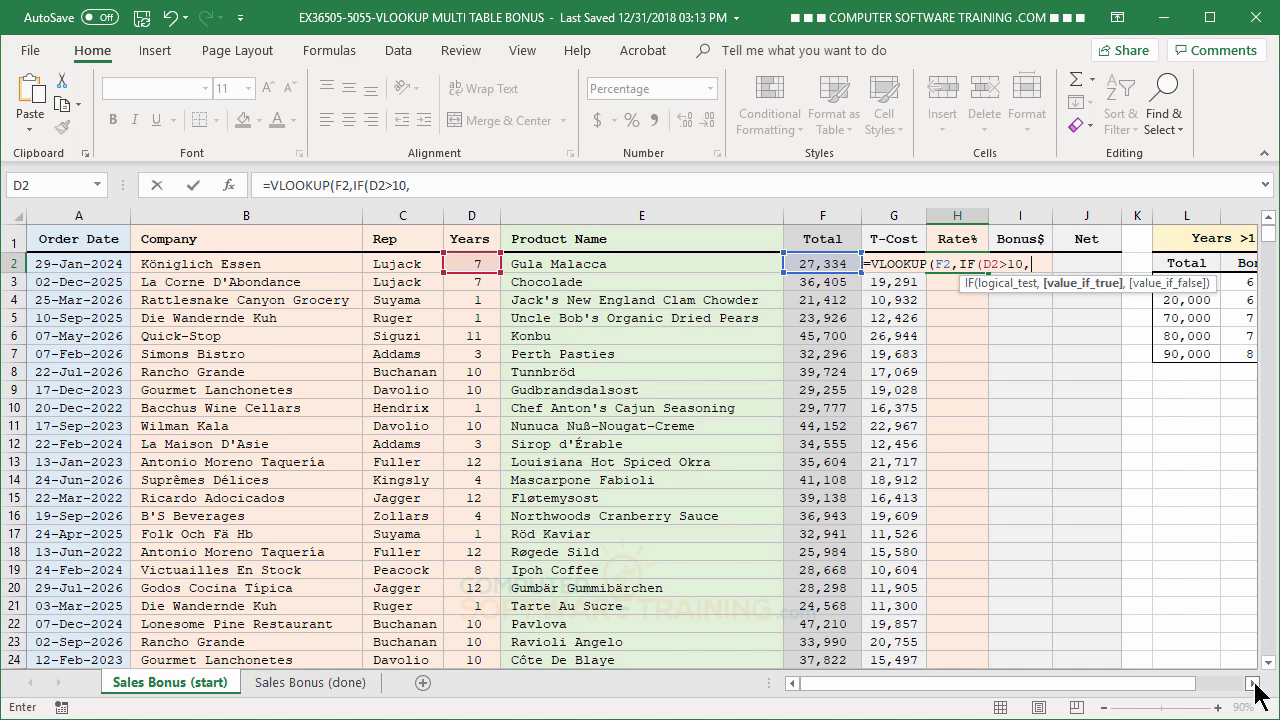
drag(1198, 684, 1228, 694)
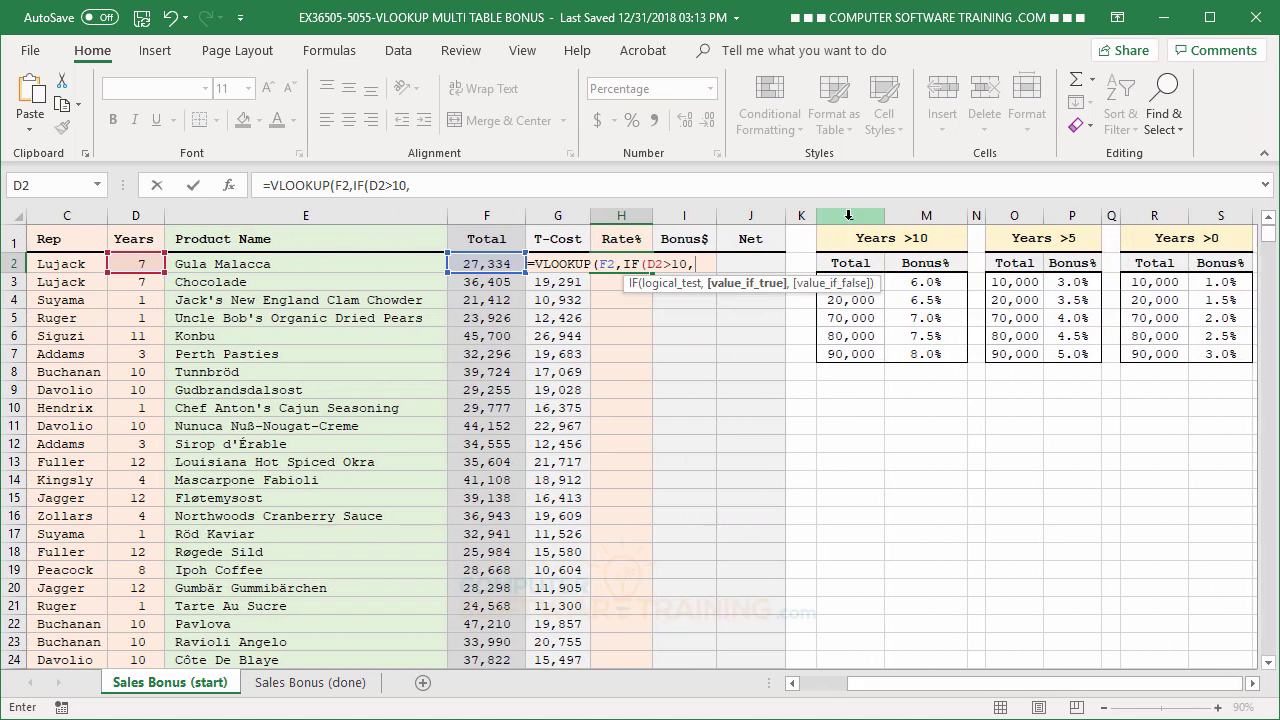
drag(848, 215, 929, 217)
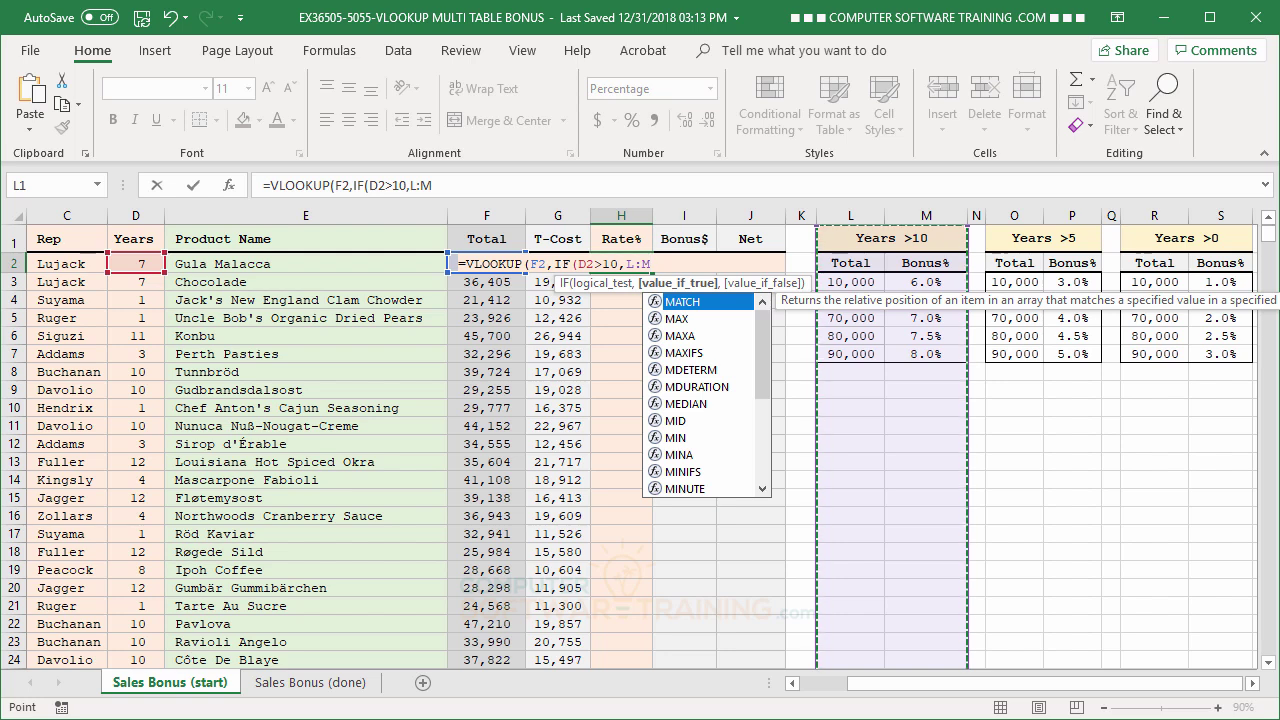
text(,)
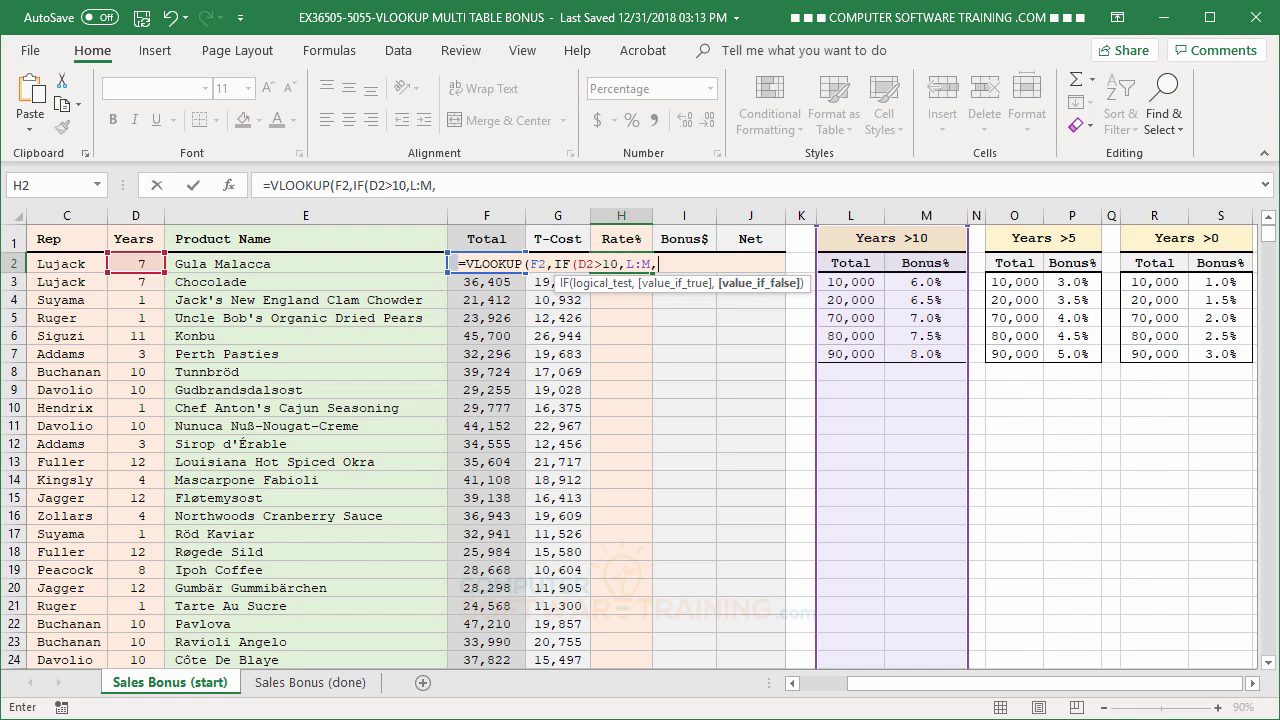
Nest a second IF that tests D2>5, returning columns O:P when true and R:S when false, and close both IFs.
text(i)
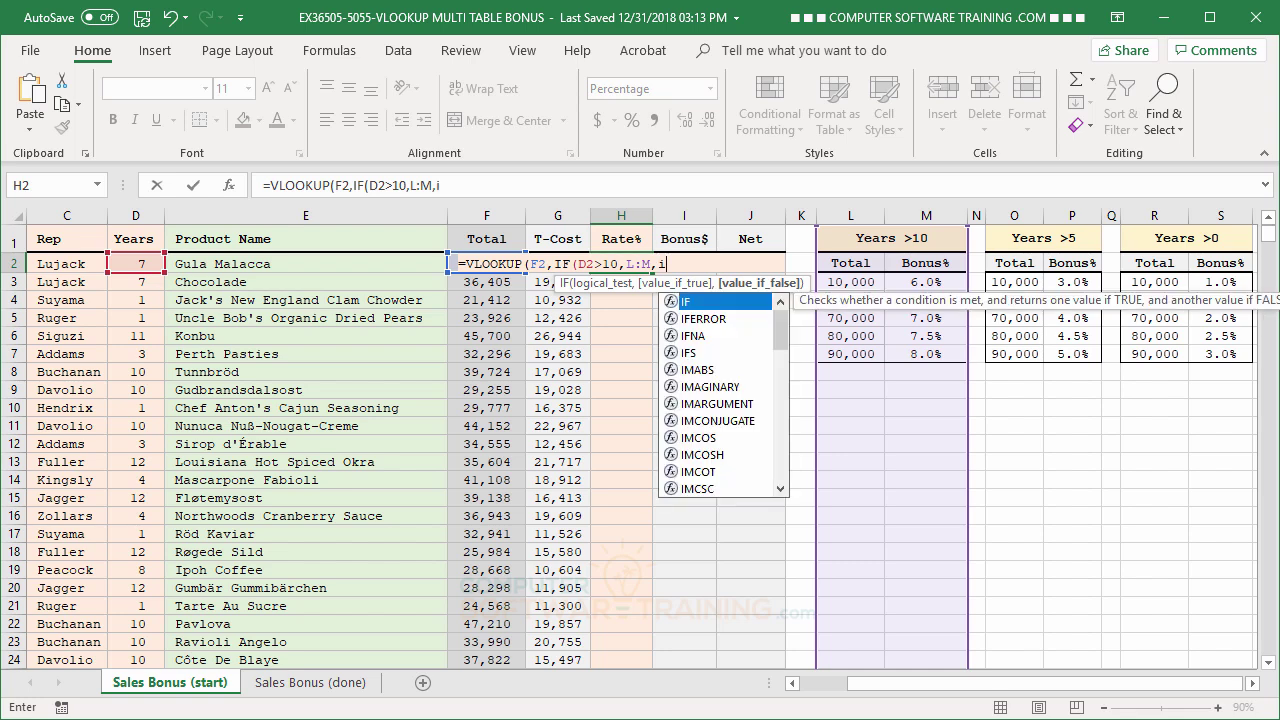
double_click(678, 299)
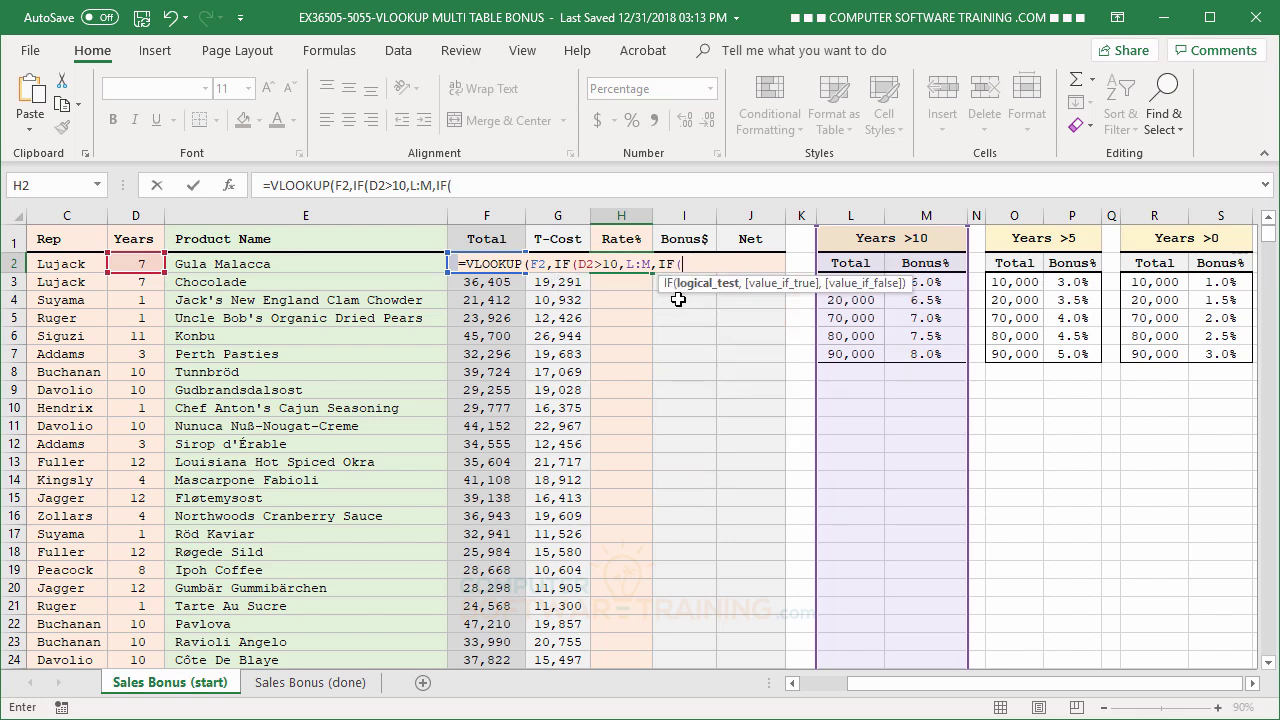
click(137, 262)
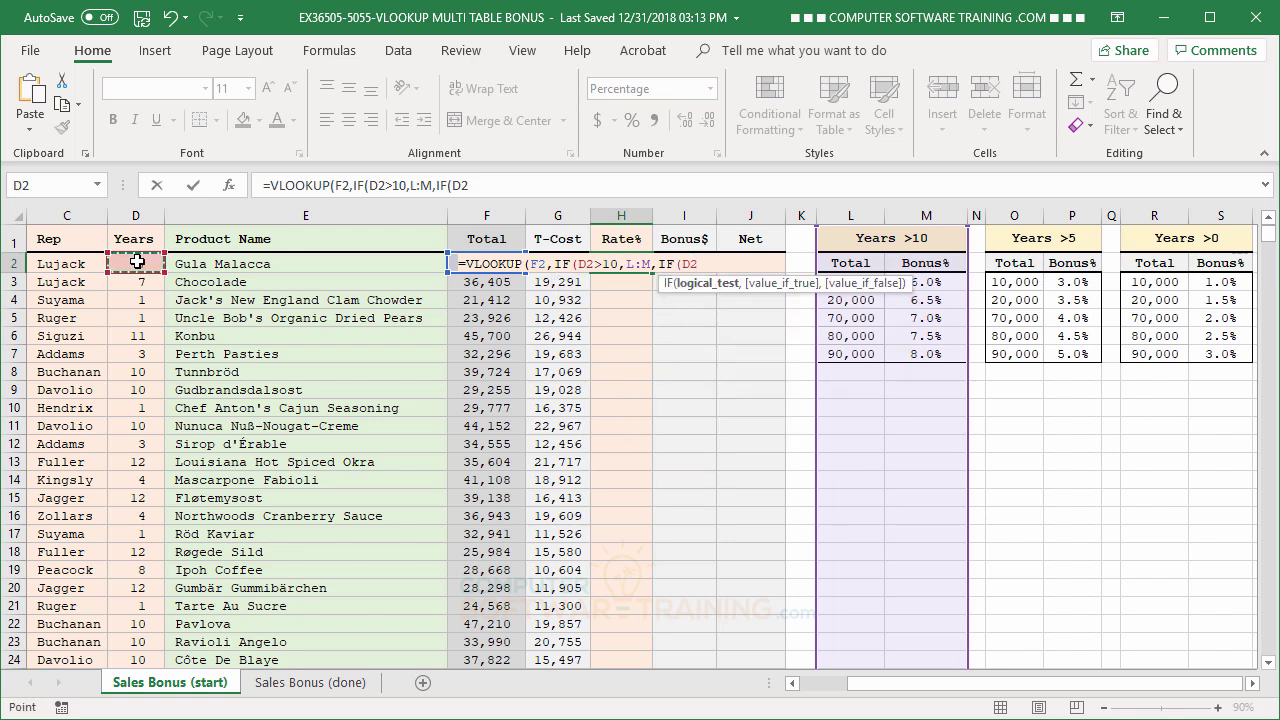
text(>)
text(5,)
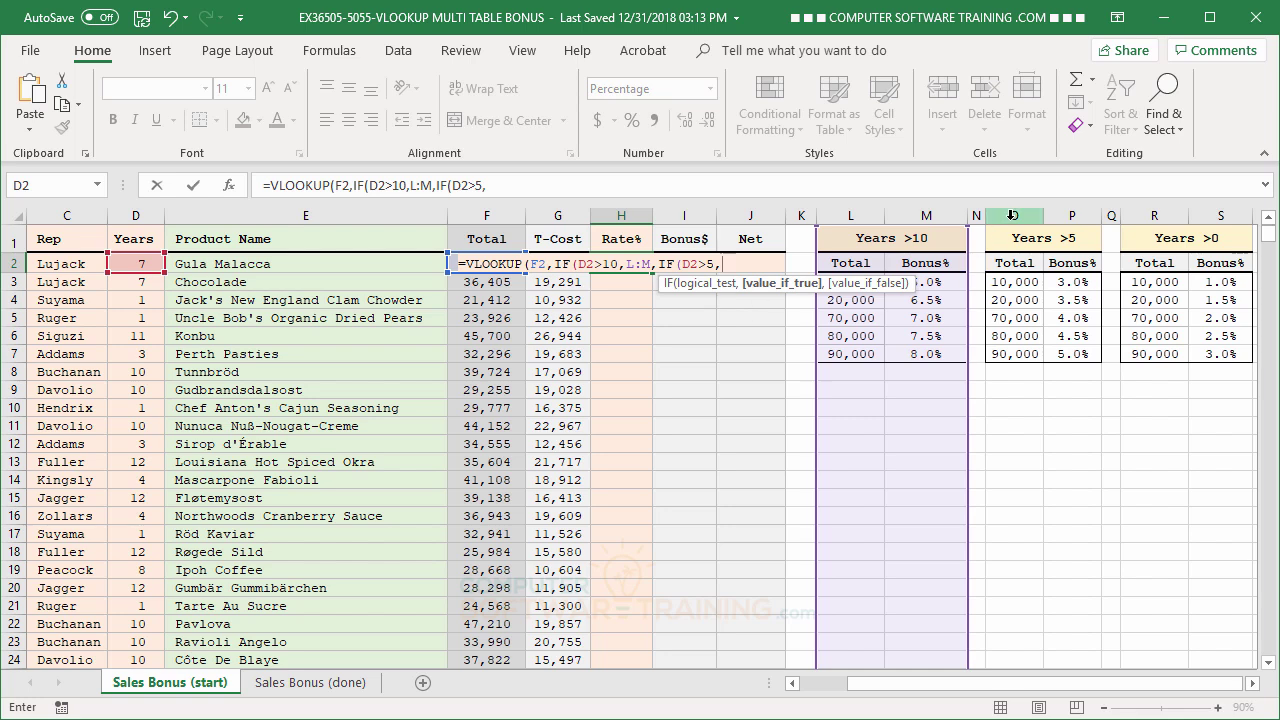
drag(1012, 215, 1066, 215)
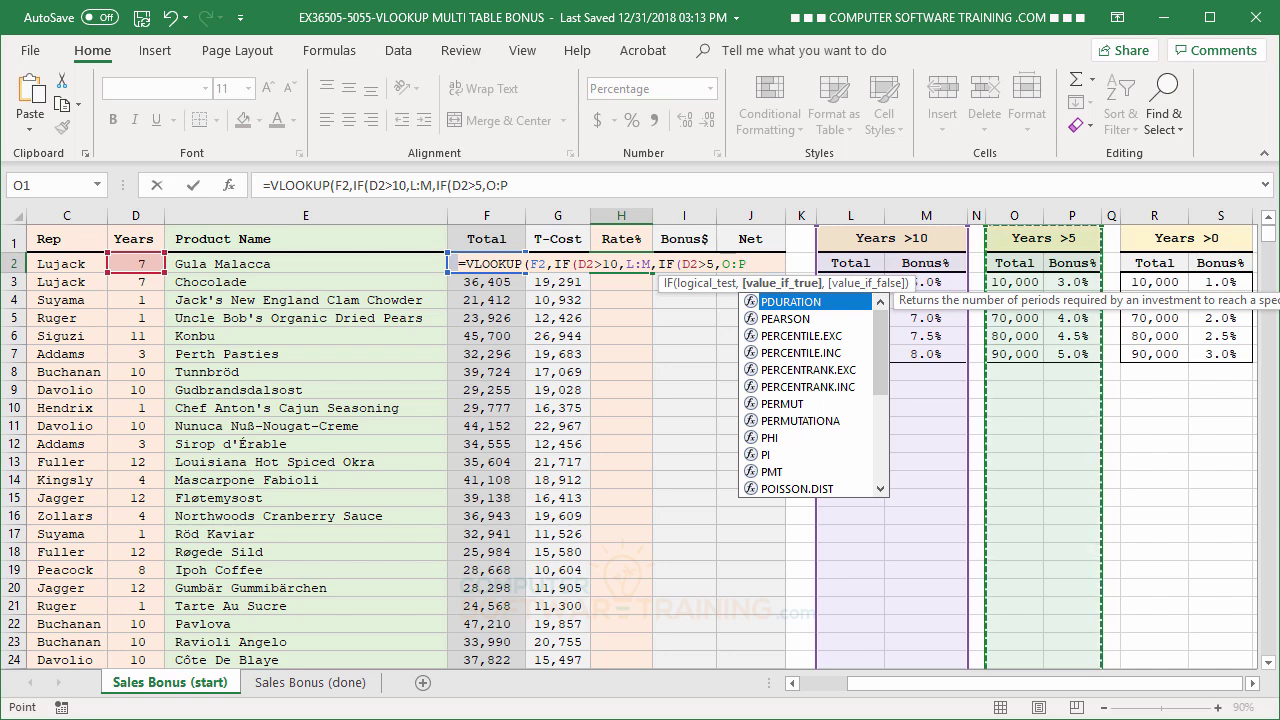
text(,)
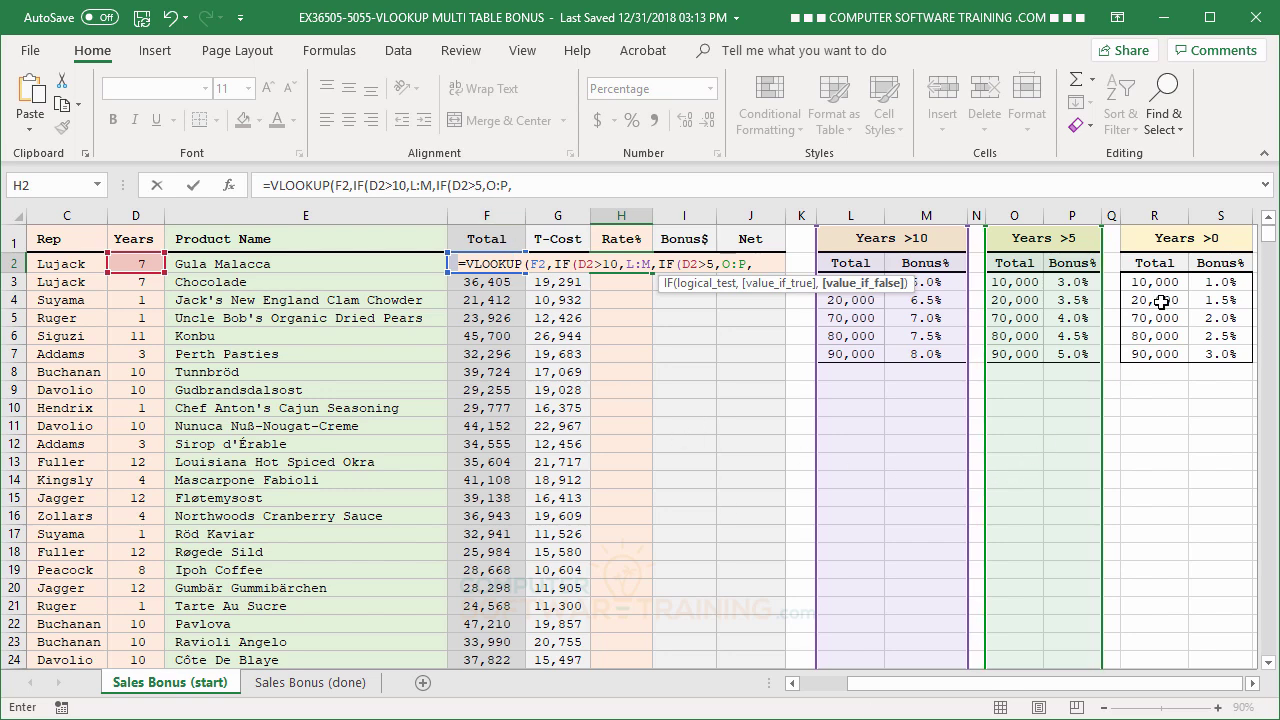
drag(1153, 213, 1214, 212)
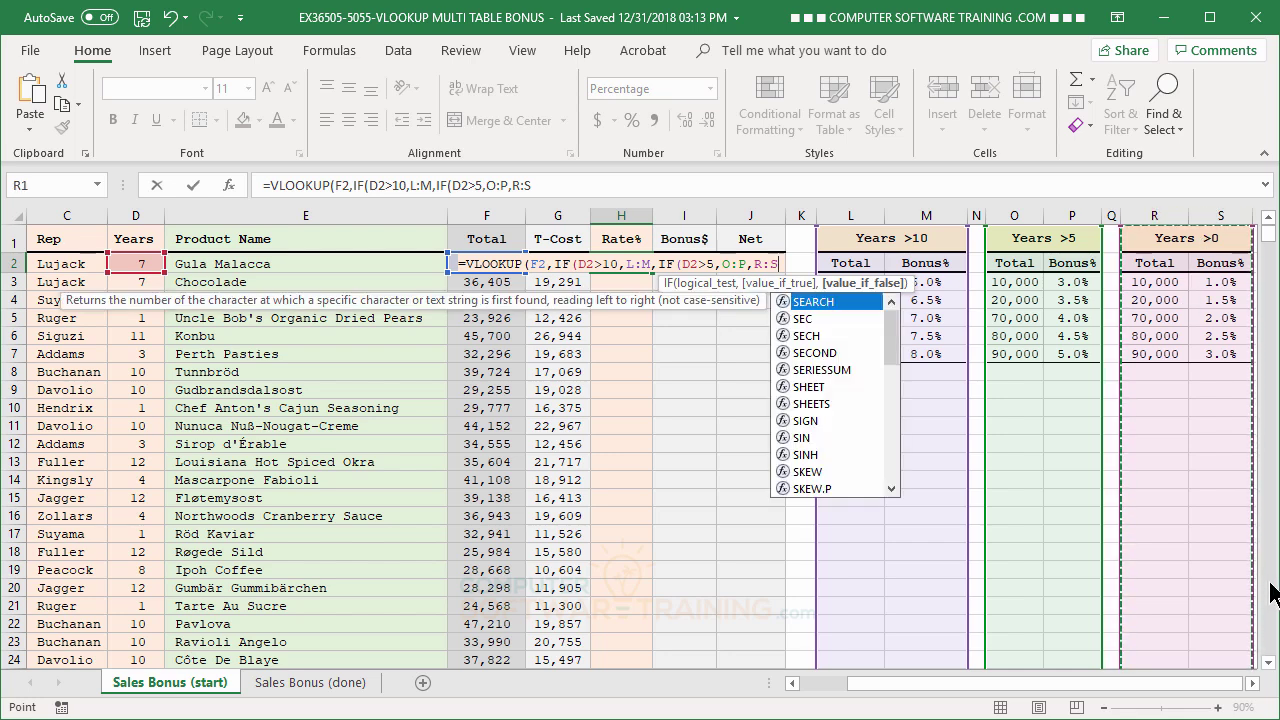
text())
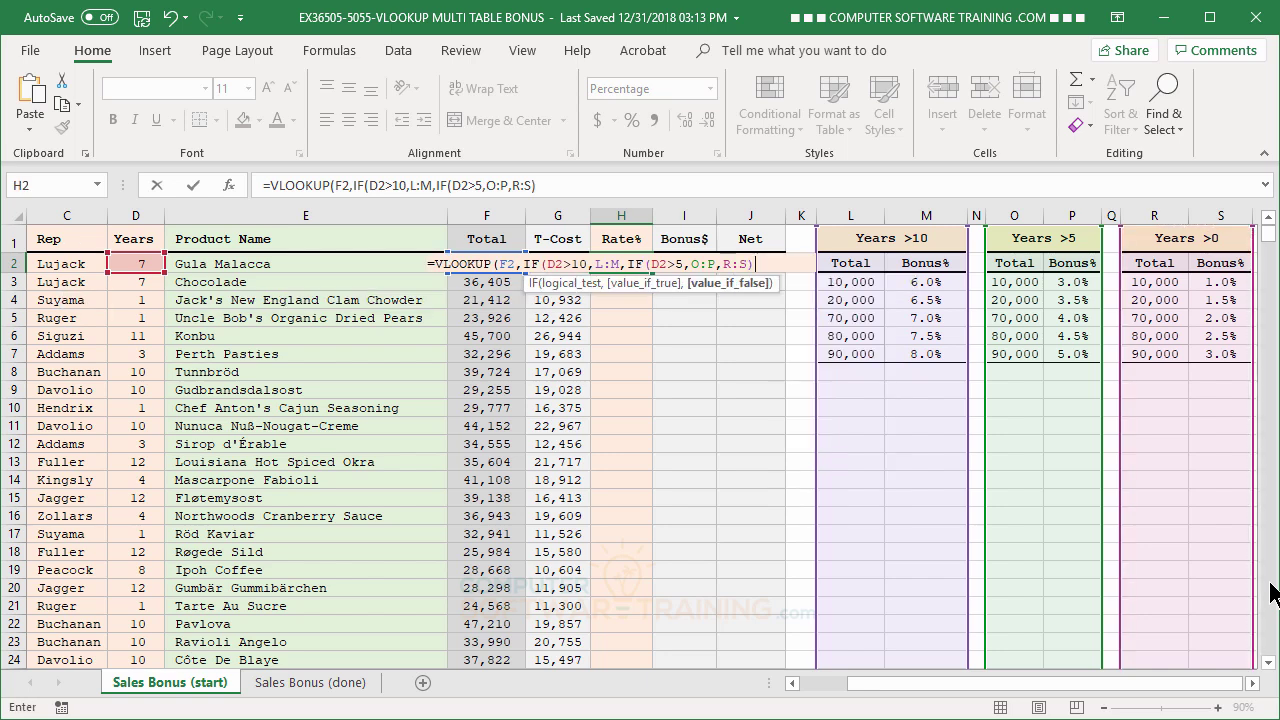
text())
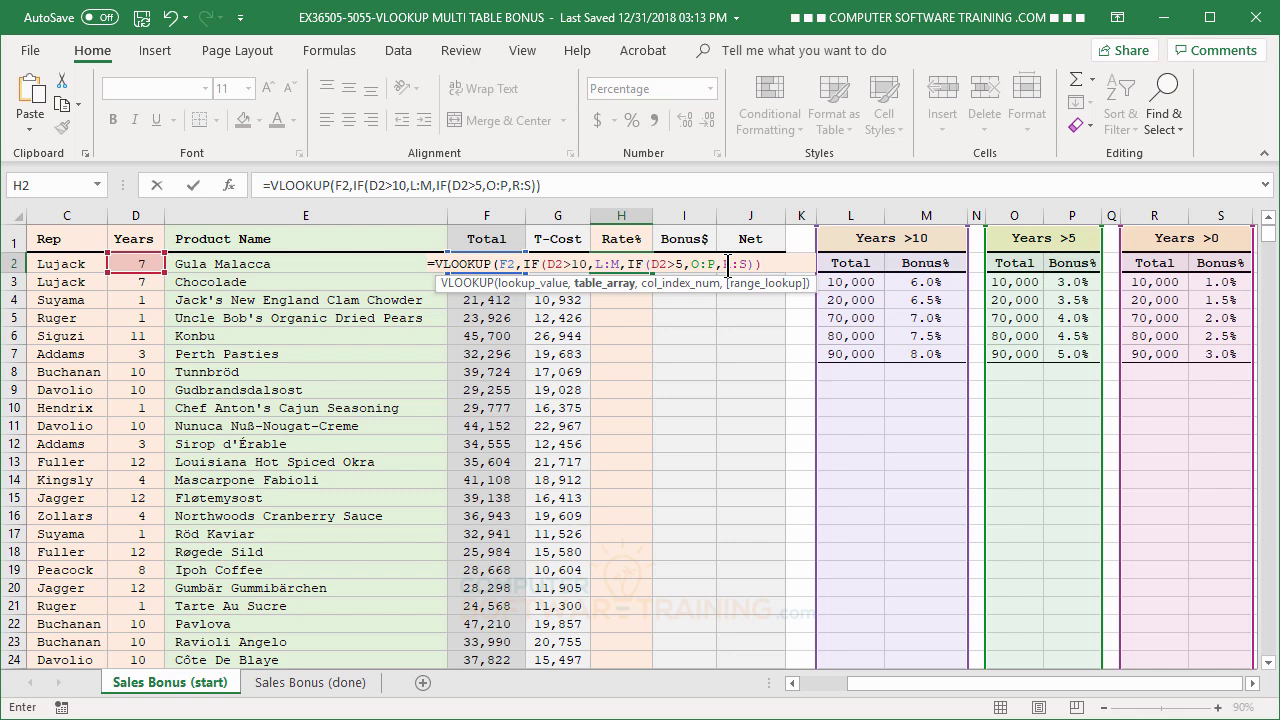
Complete the VLOOKUP with column index 2 and TRUE for approximate match, and fill the formula down the Rate% column.
text(,2)
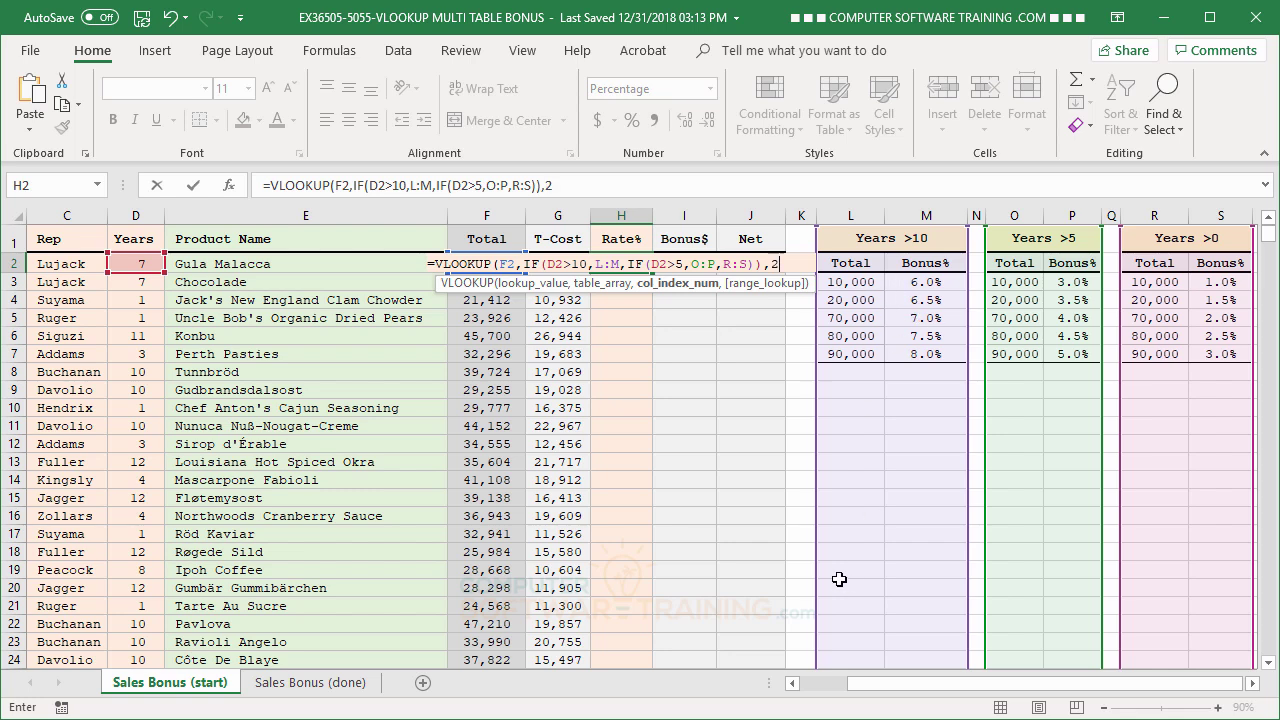
text(,)
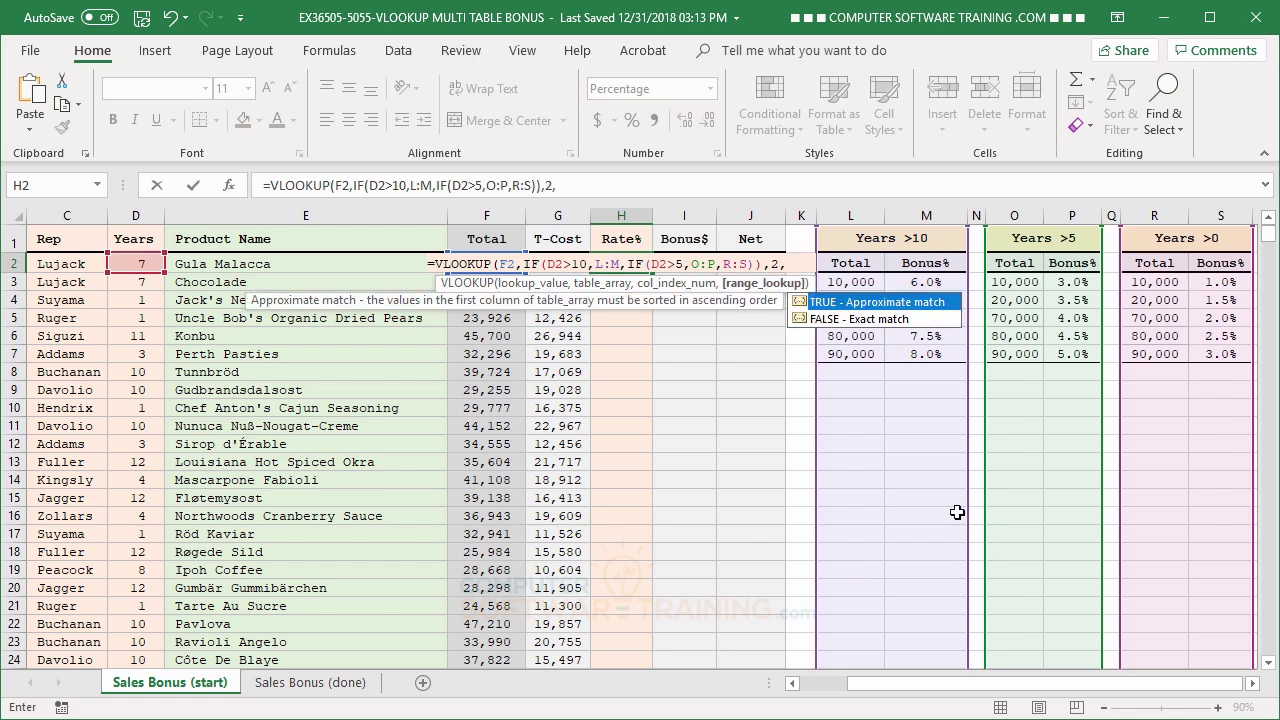
double_click(803, 303)
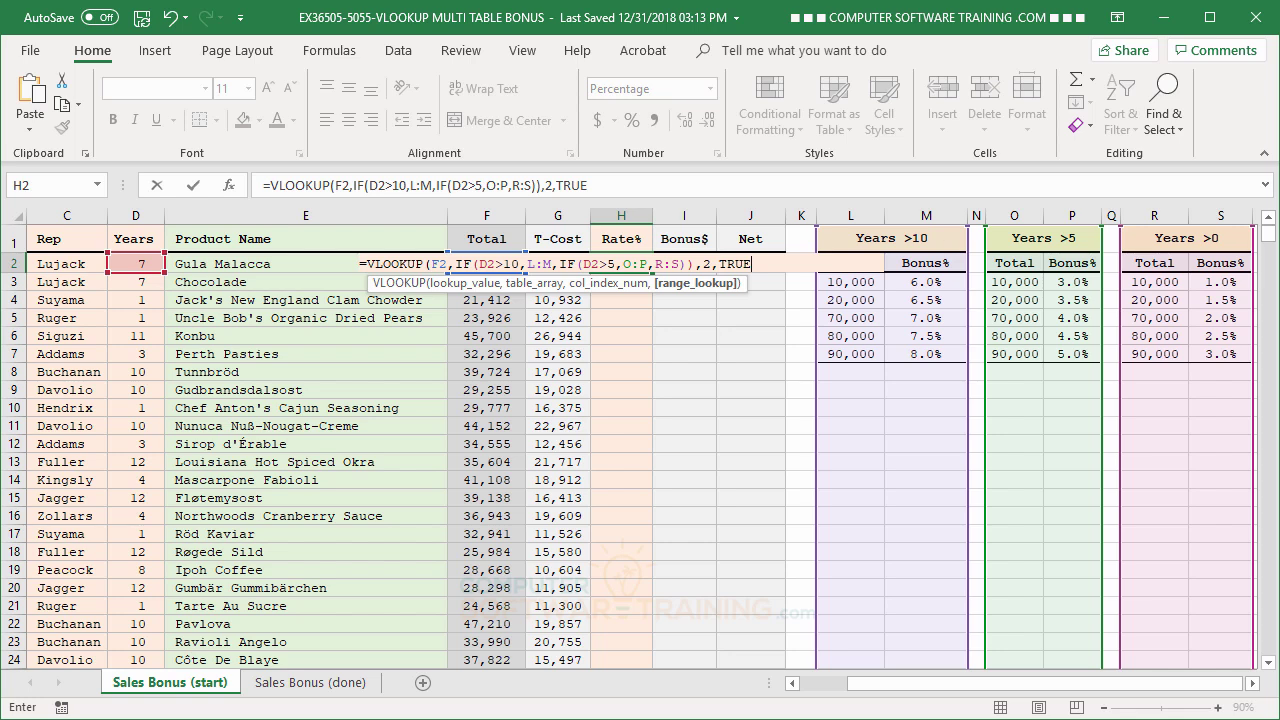
text())
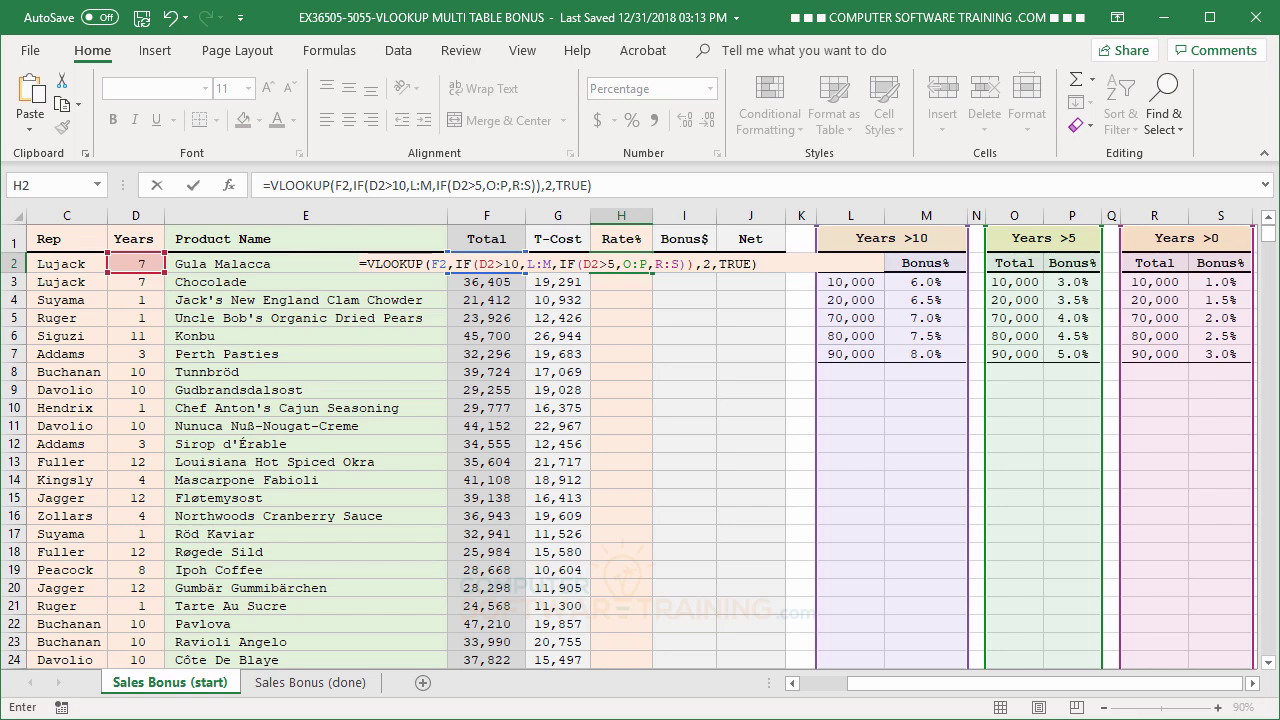
key(Return)
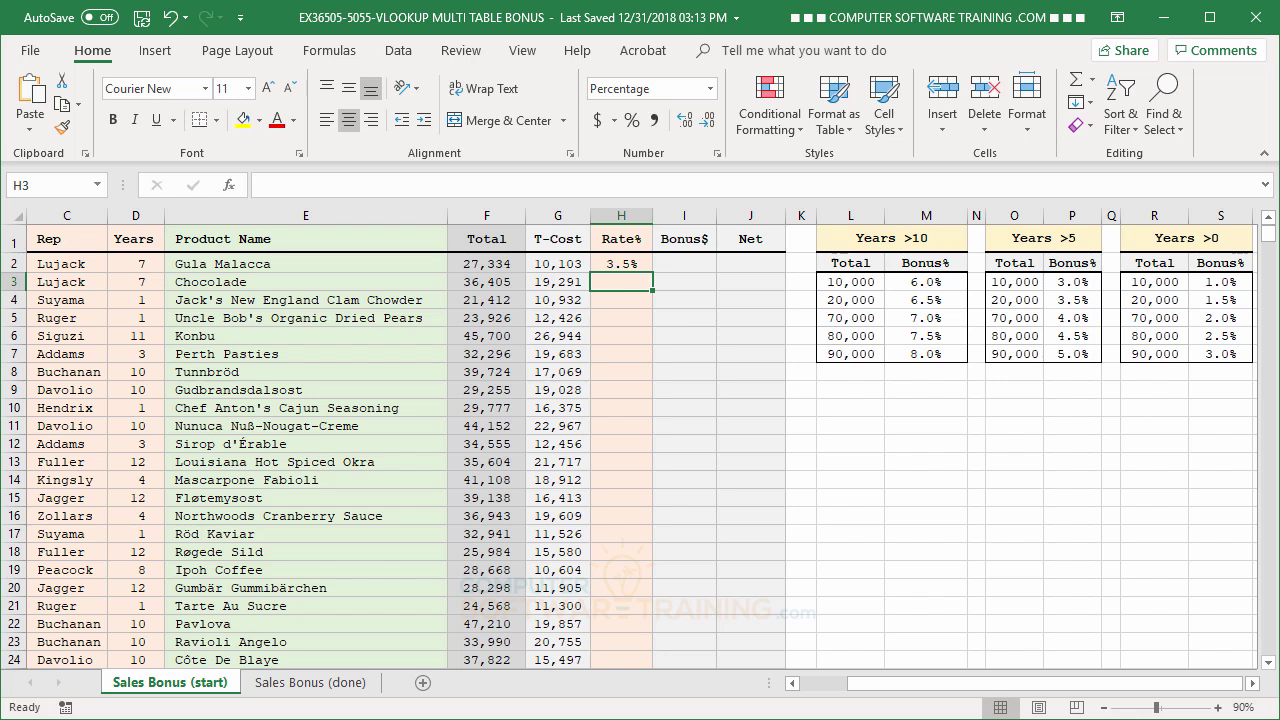
click(620, 263)
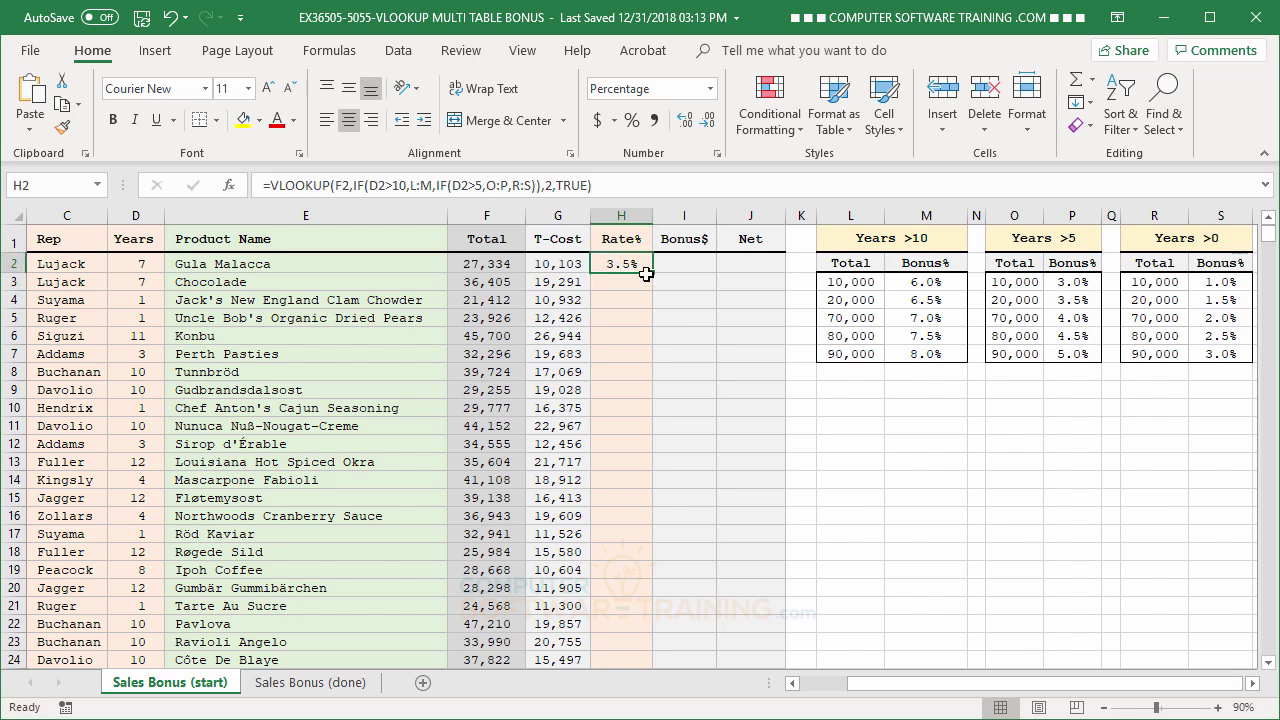
double_click(646, 274)
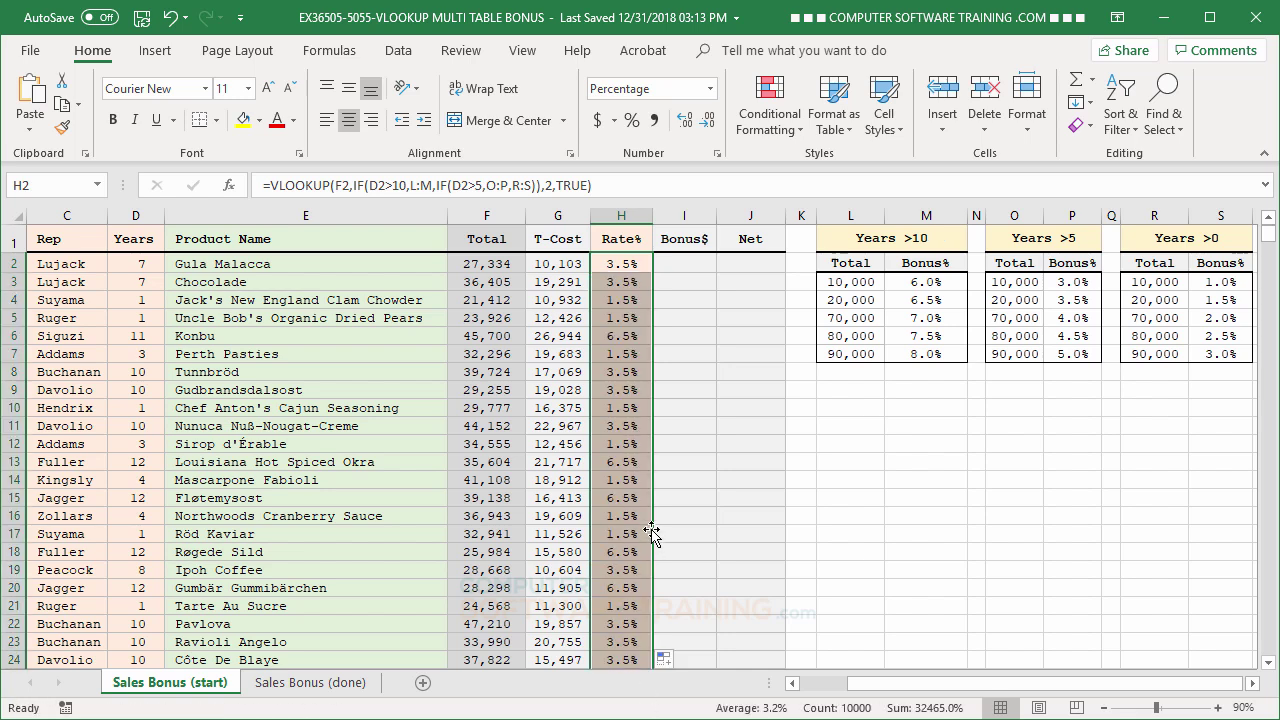
Calculate the bonus amount in Bonus$ cell I2 as =F2*H2 and fill the formula down the Bonus$ column.
click(684, 262)
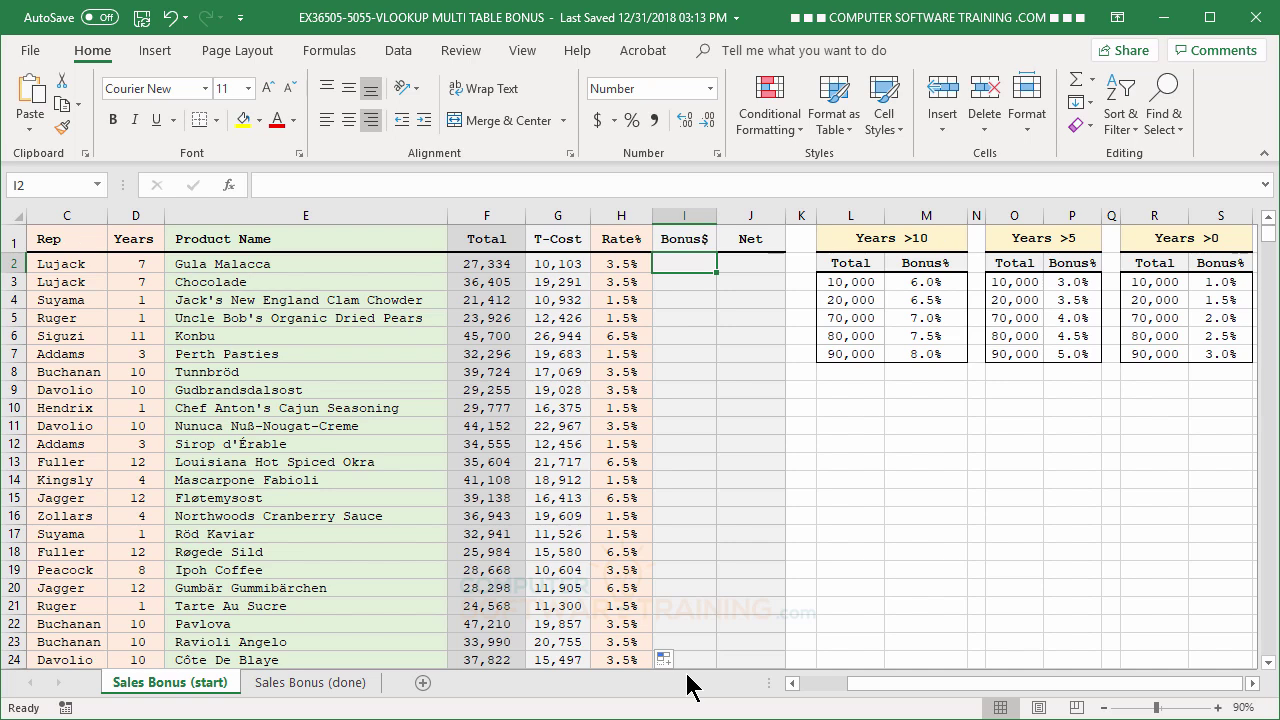
text(=)
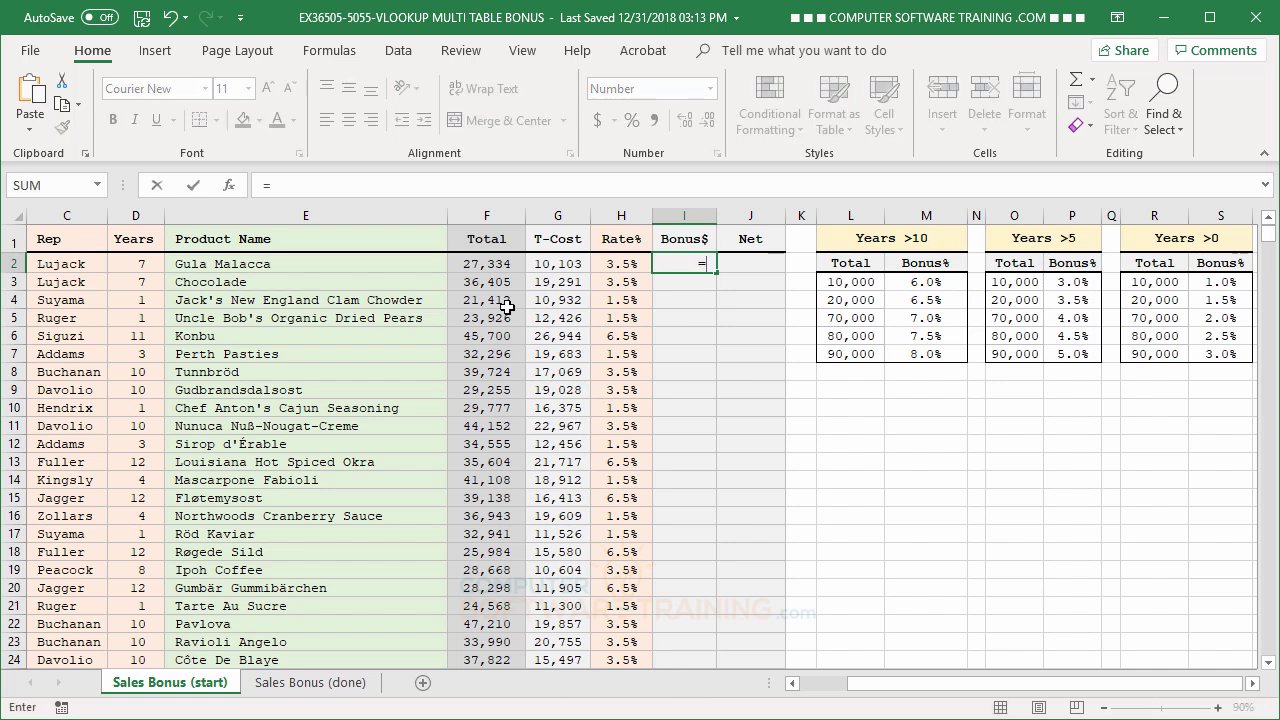
click(479, 265)
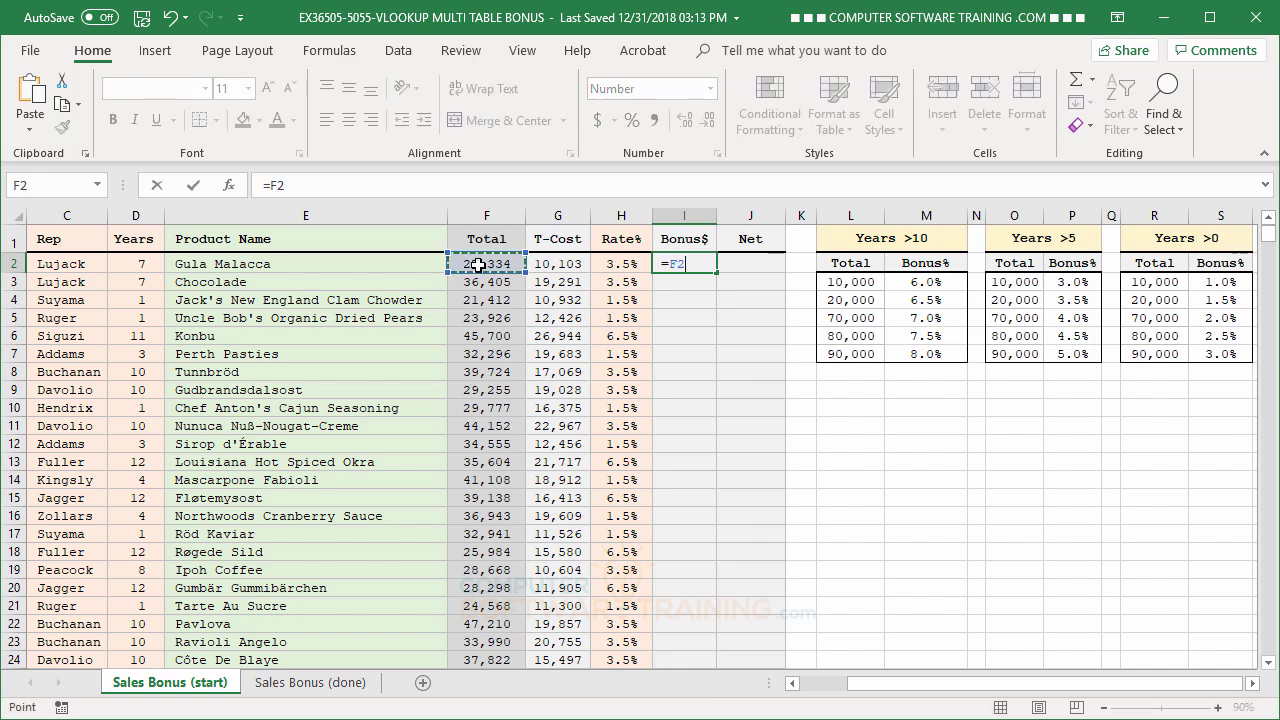
text(*)
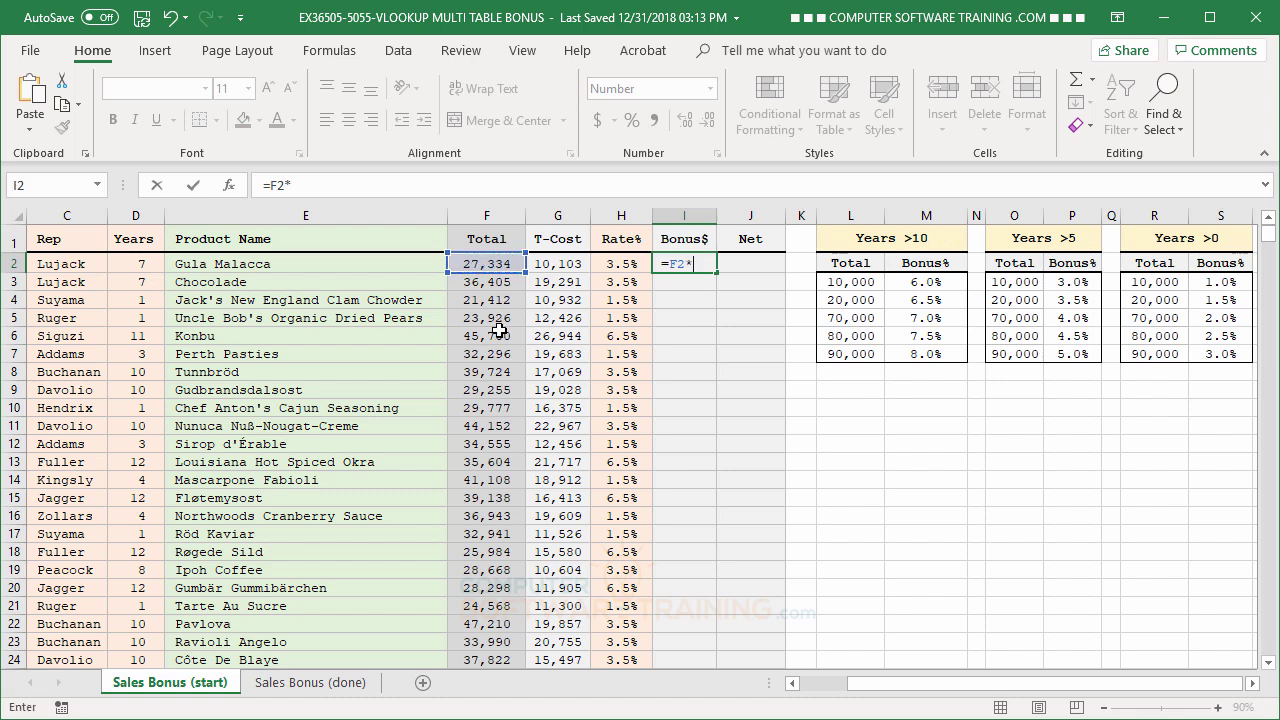
click(611, 266)
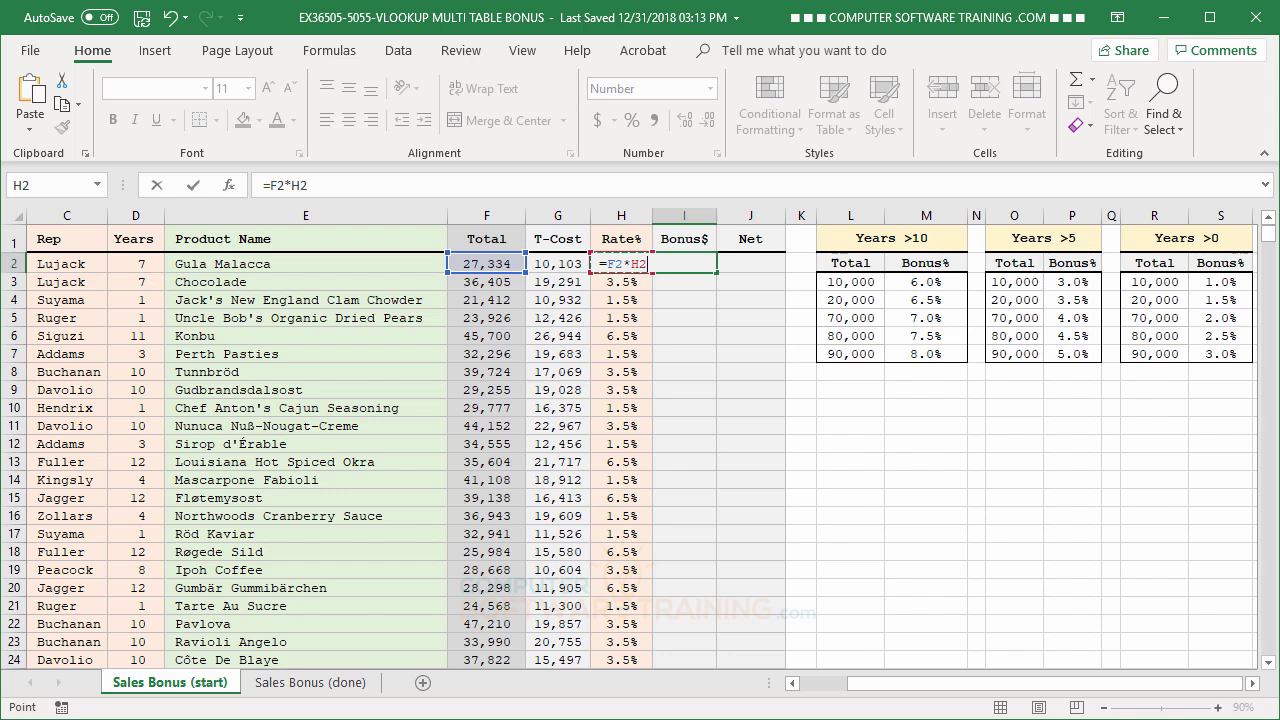
key(Return)
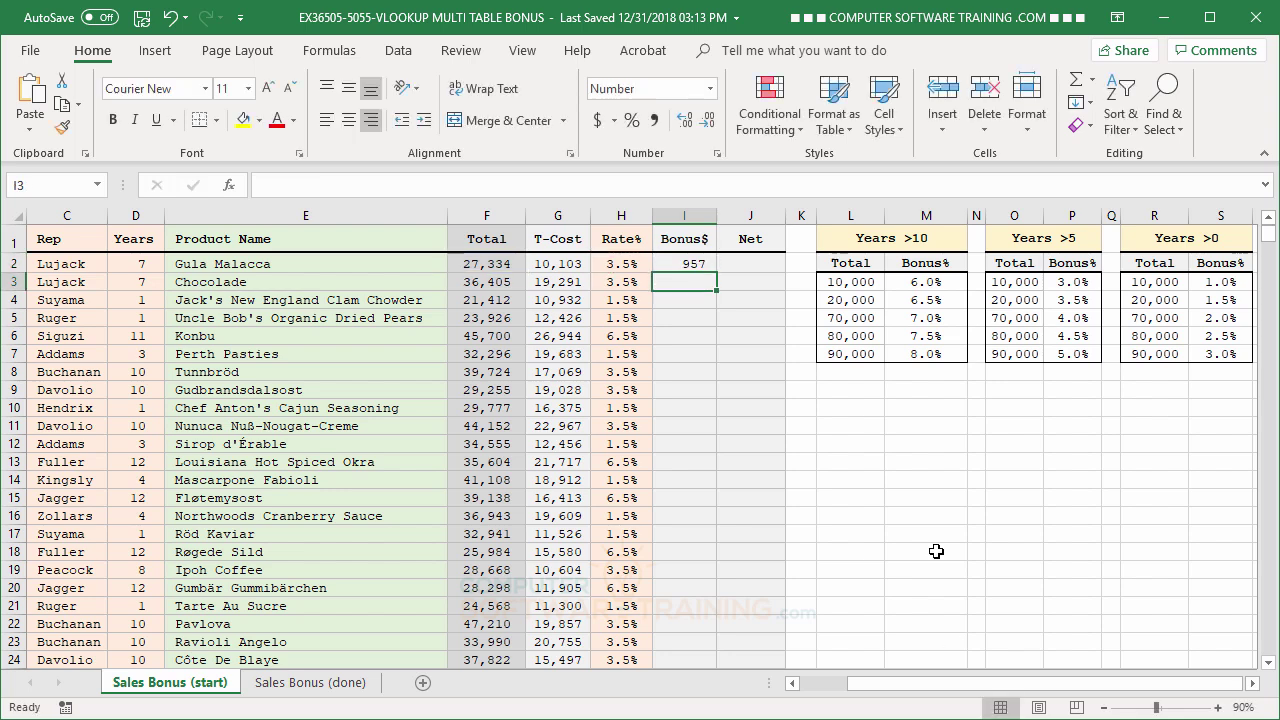
click(683, 262)
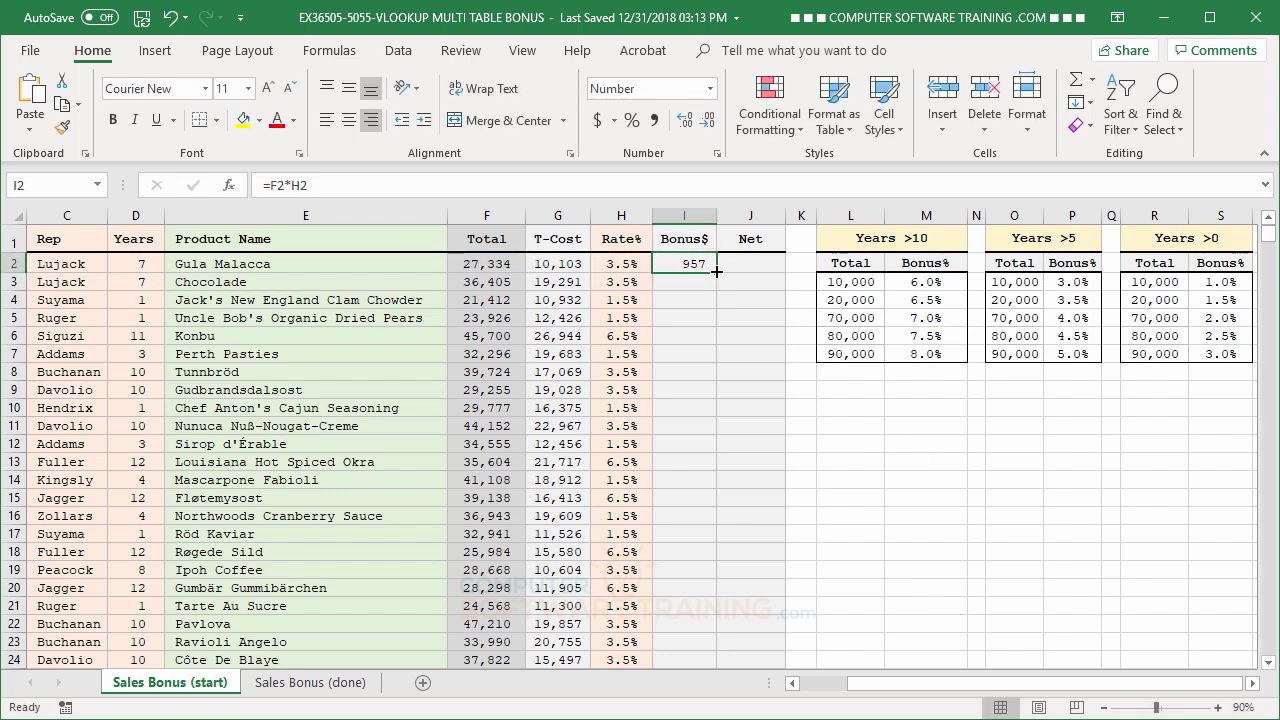
double_click(716, 272)
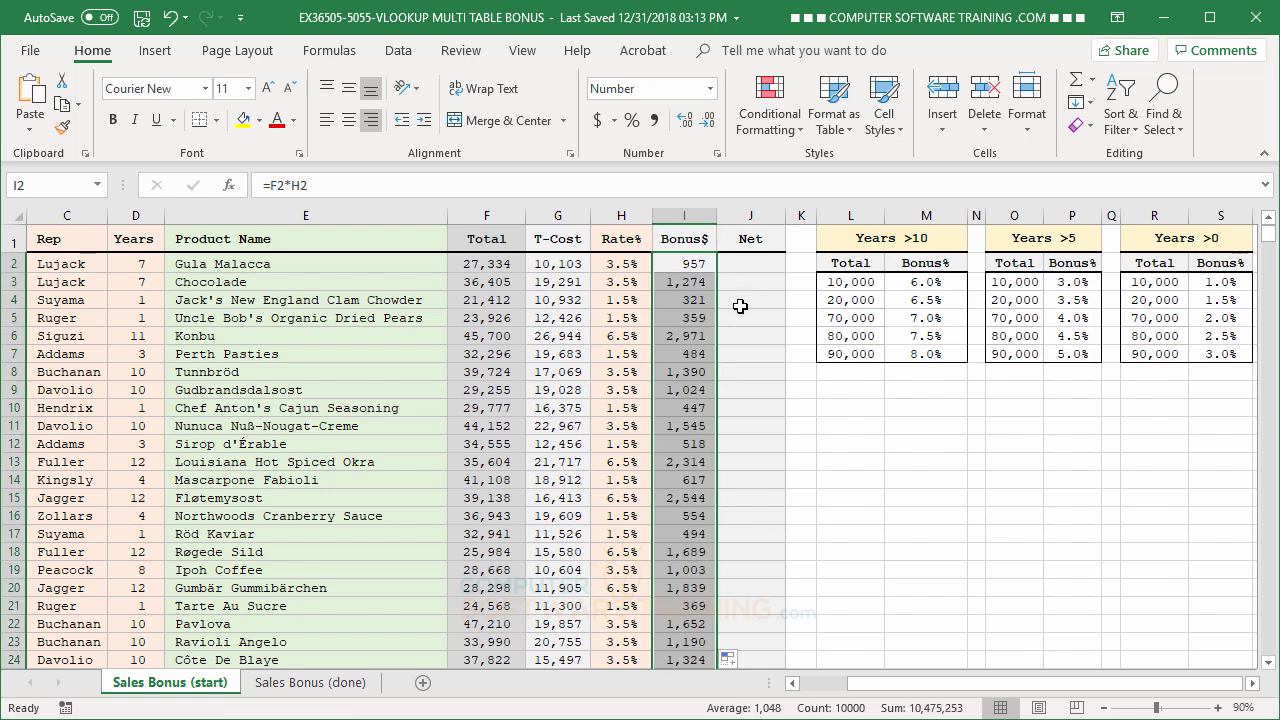
Calculate the net in cell J2 as =F2-G2-I2 and fill the formula down the Net column.
click(754, 262)
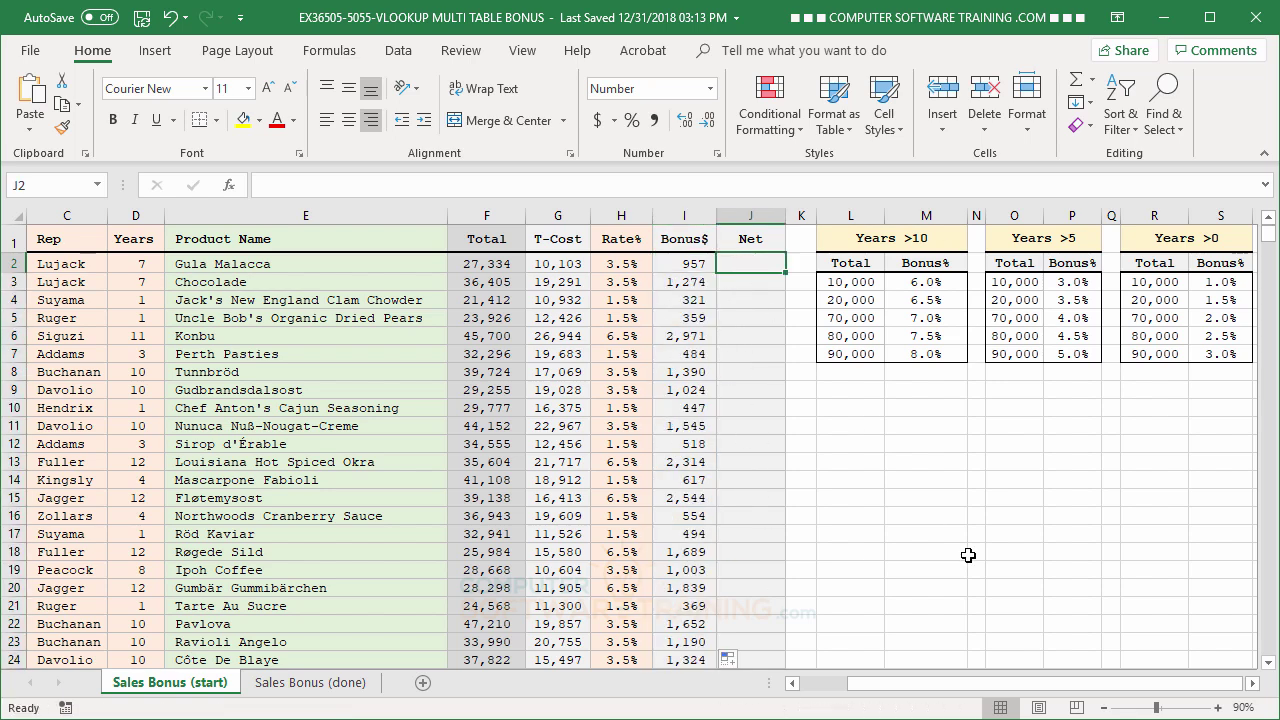
text(=)
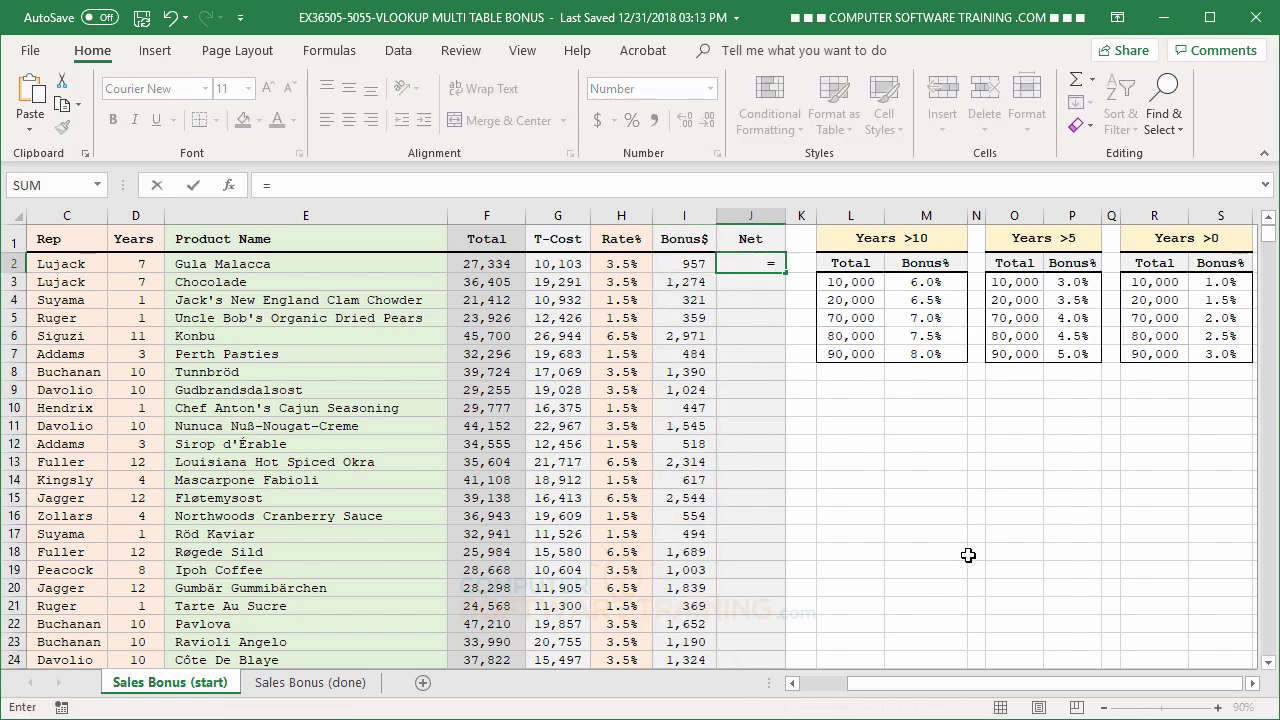
click(495, 259)
text(-)
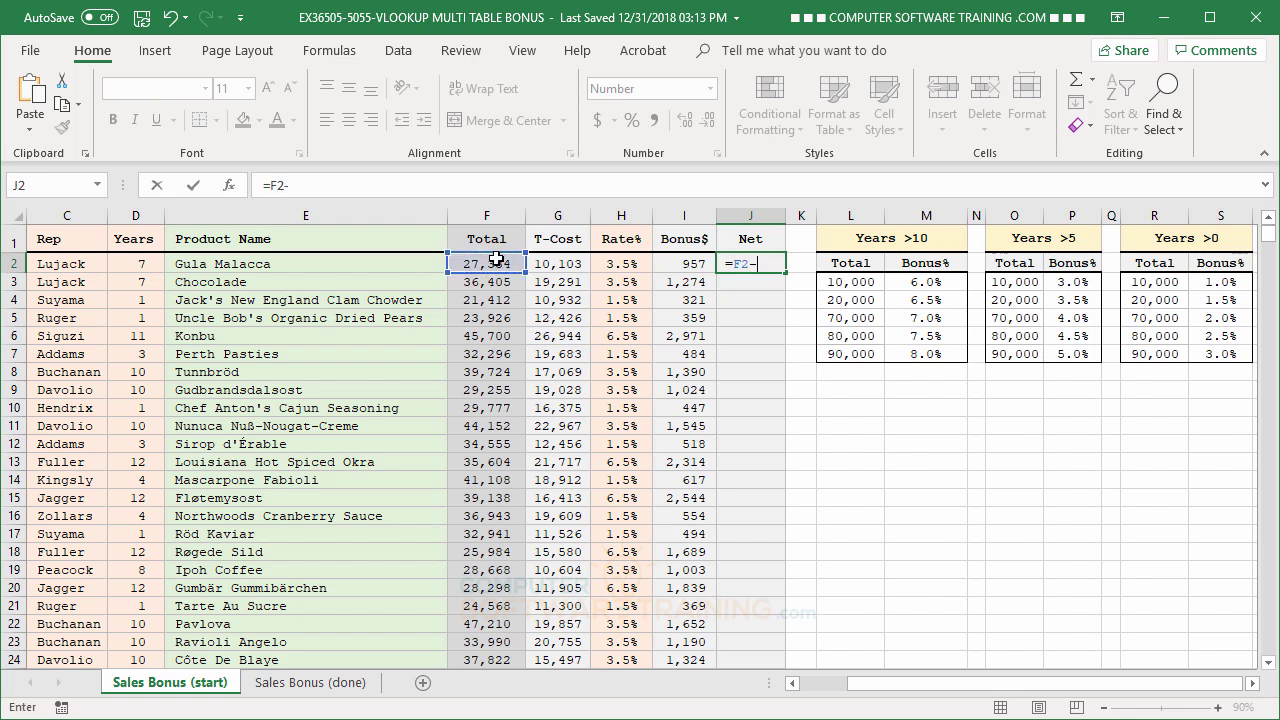
click(551, 264)
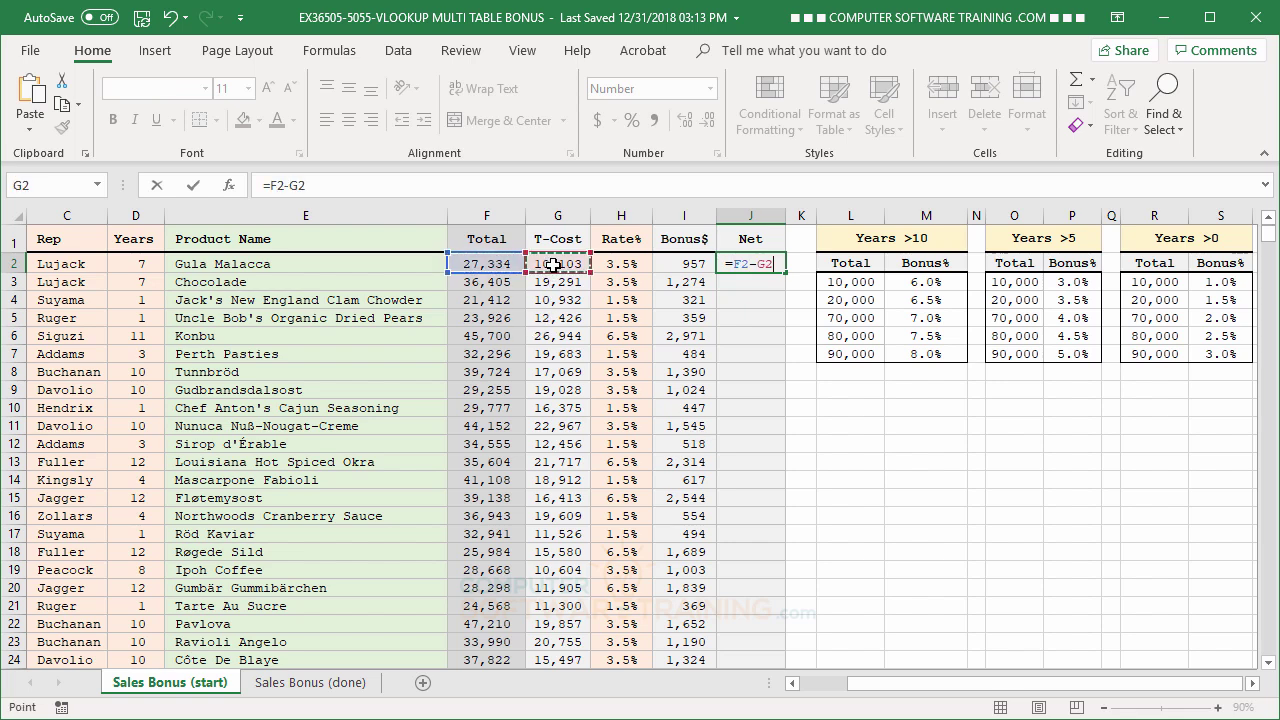
text(-)
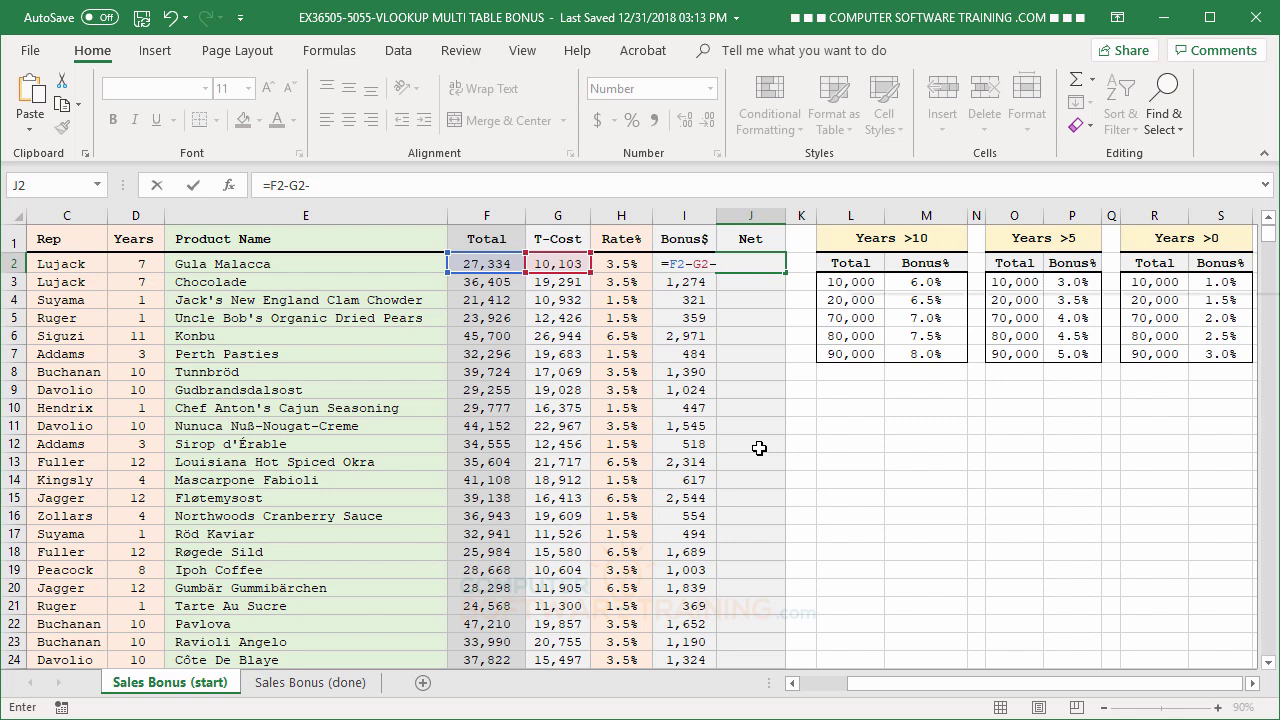
text(I2)
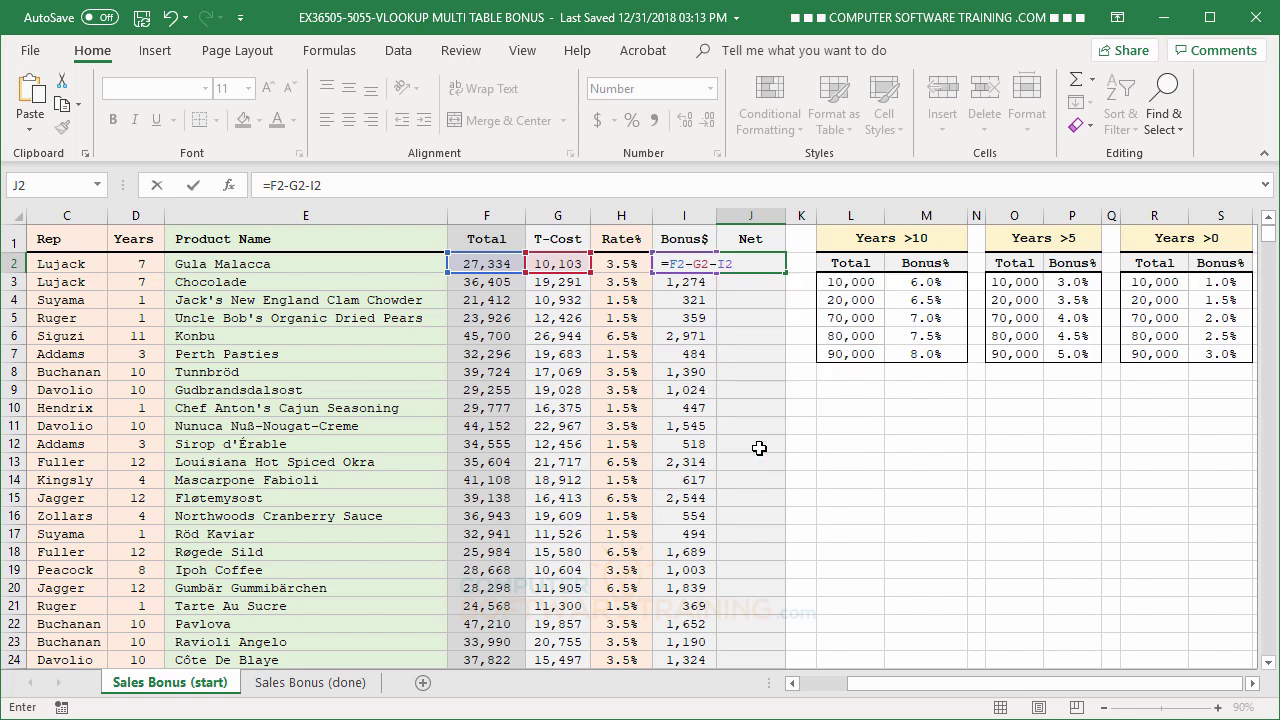
key(Return)
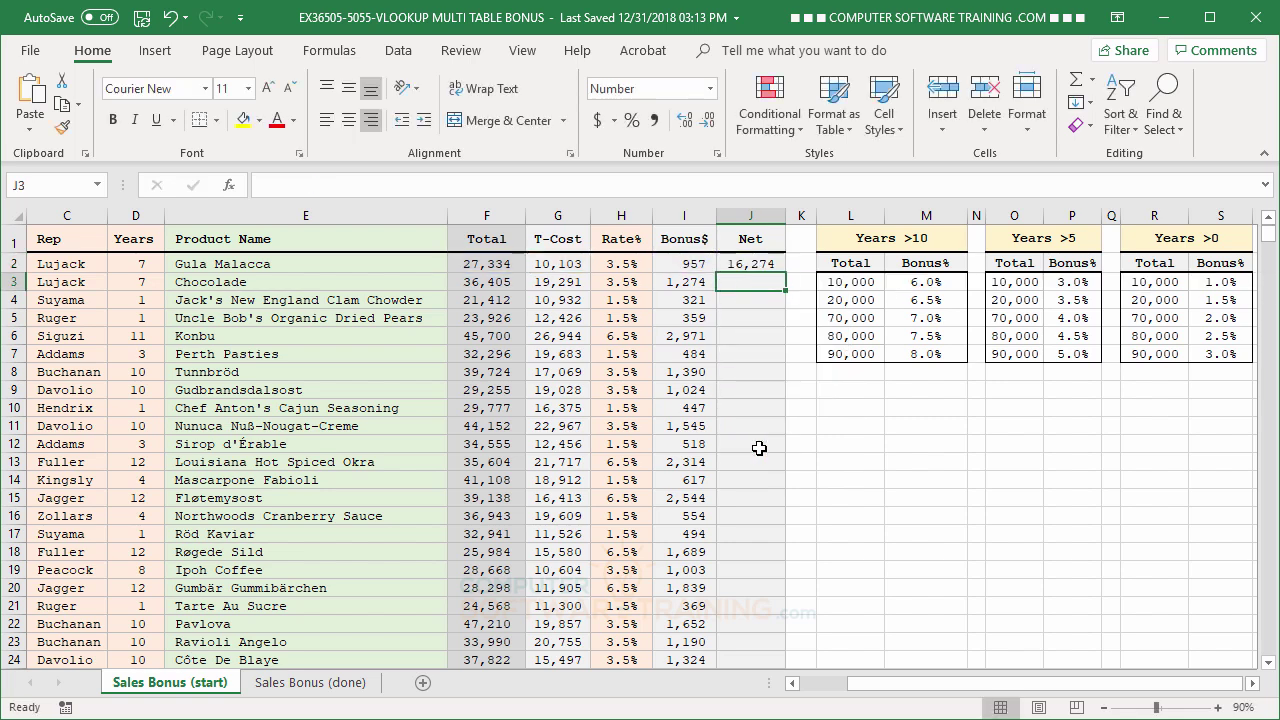
click(745, 264)
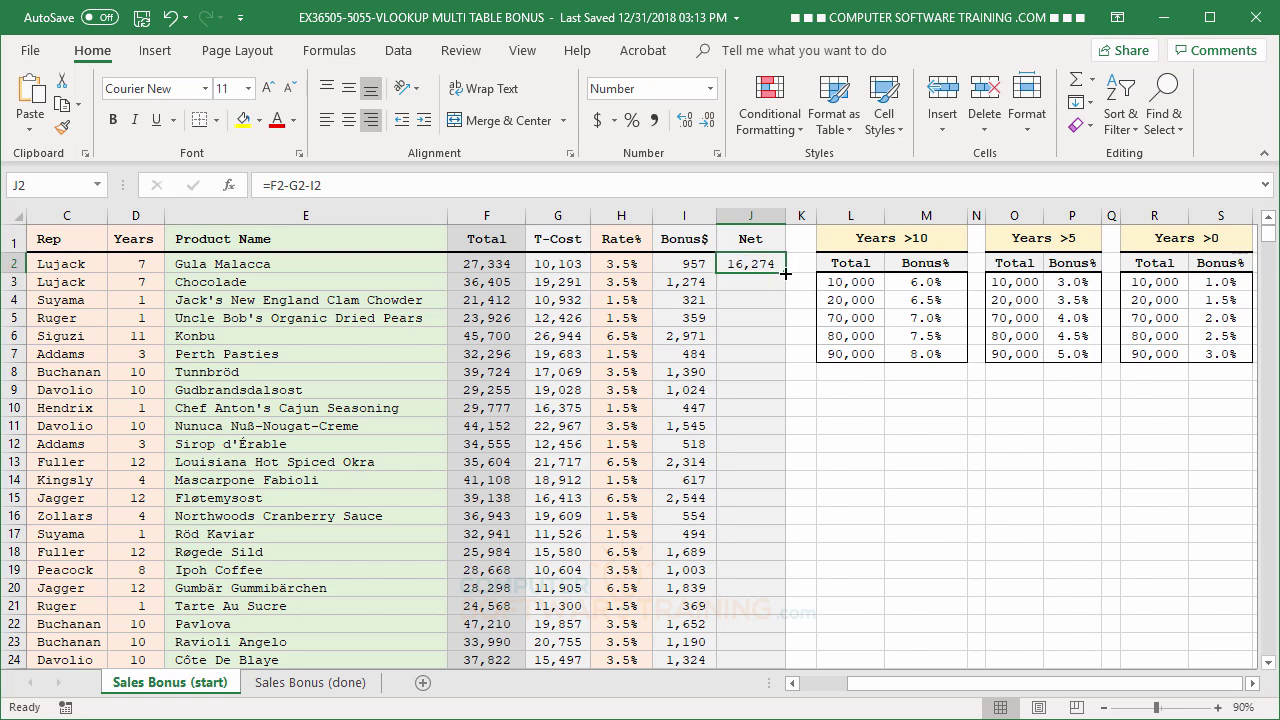
double_click(787, 273)
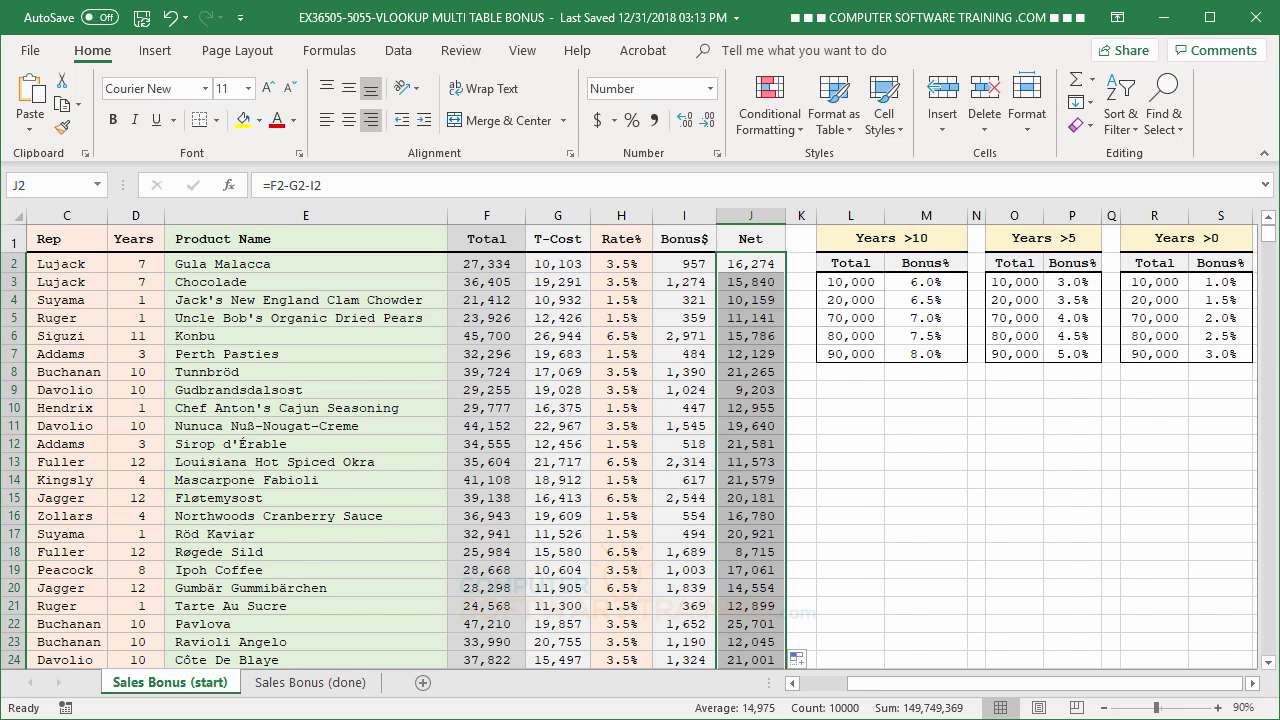
click(750, 265)
click(750, 265)
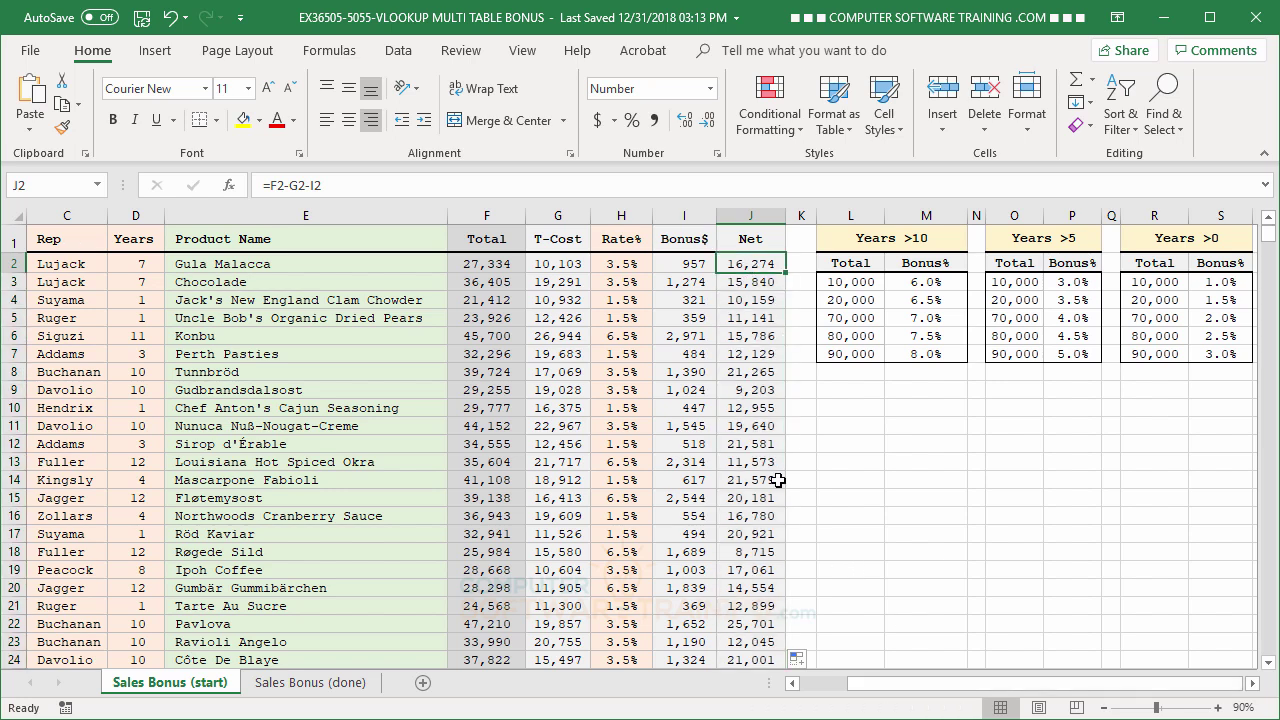